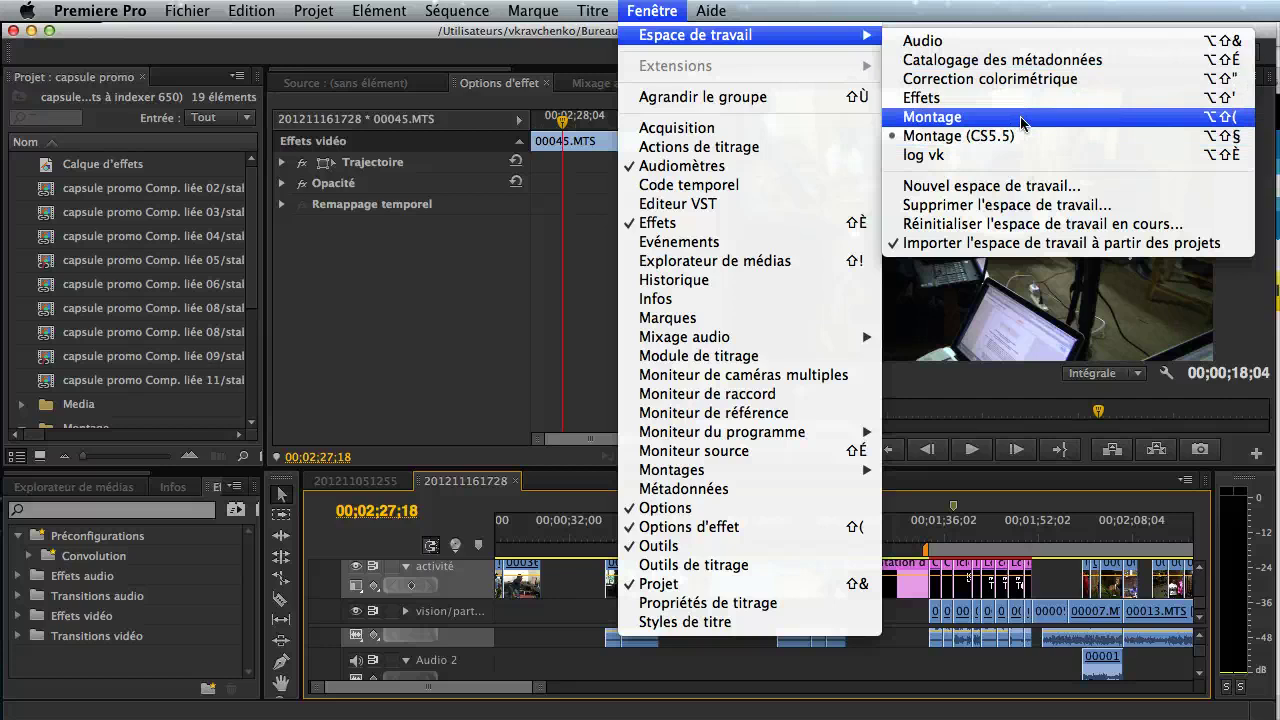
# Switch to the Montage workspace and move the sequence playhead to 00;02;28;08 over clip 00045.MTS
pyautogui.click(1022, 122)
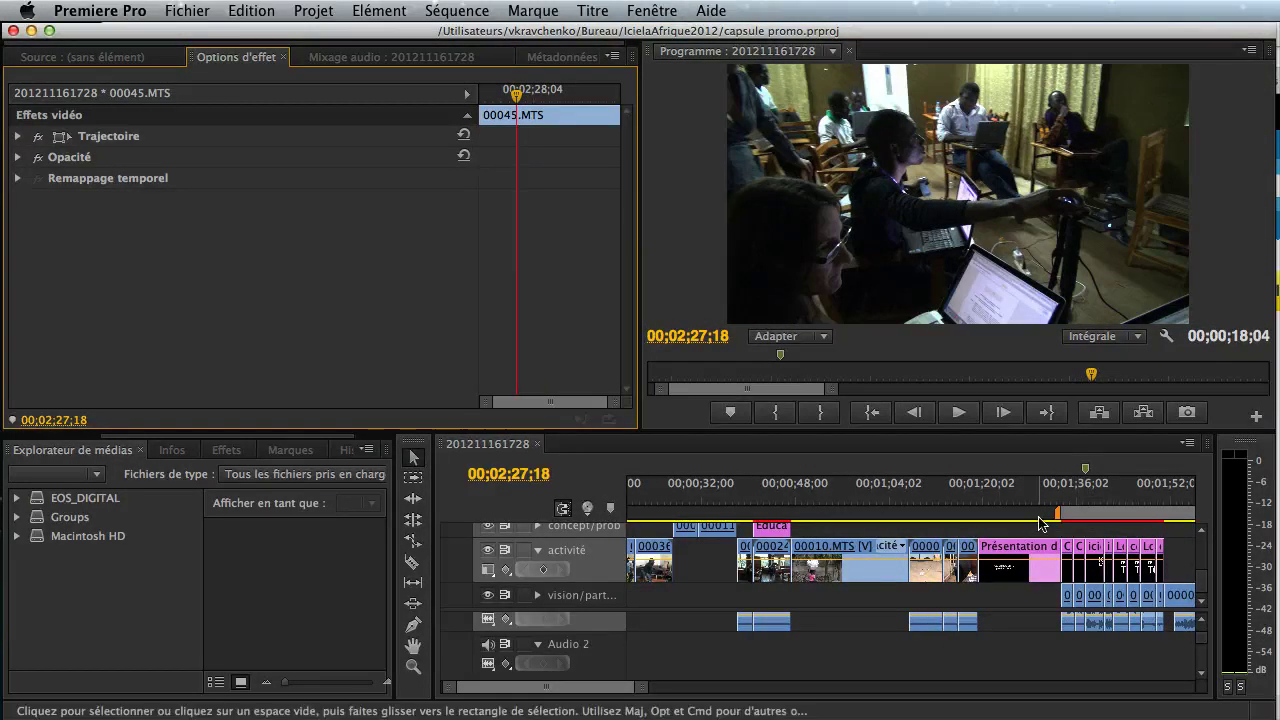
pyautogui.hscroll(6, 1108, 508)
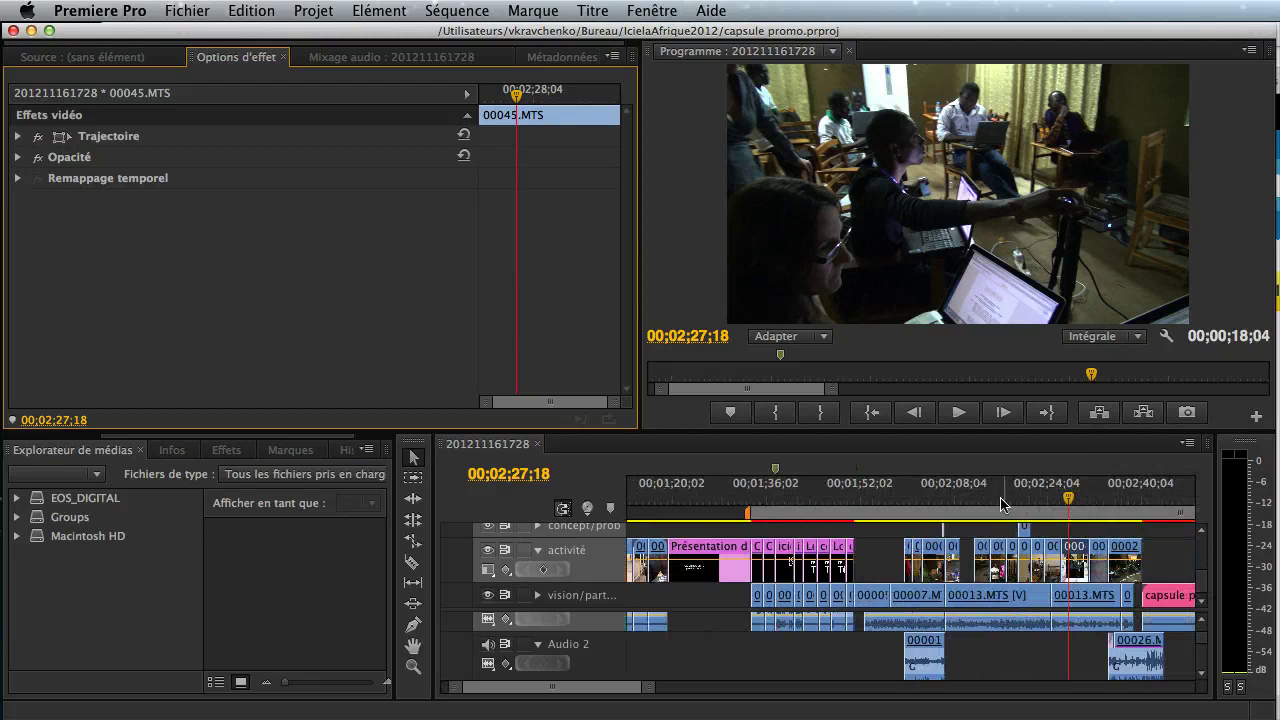
pyautogui.moveTo(1069, 500); pyautogui.dragTo(1073, 503)
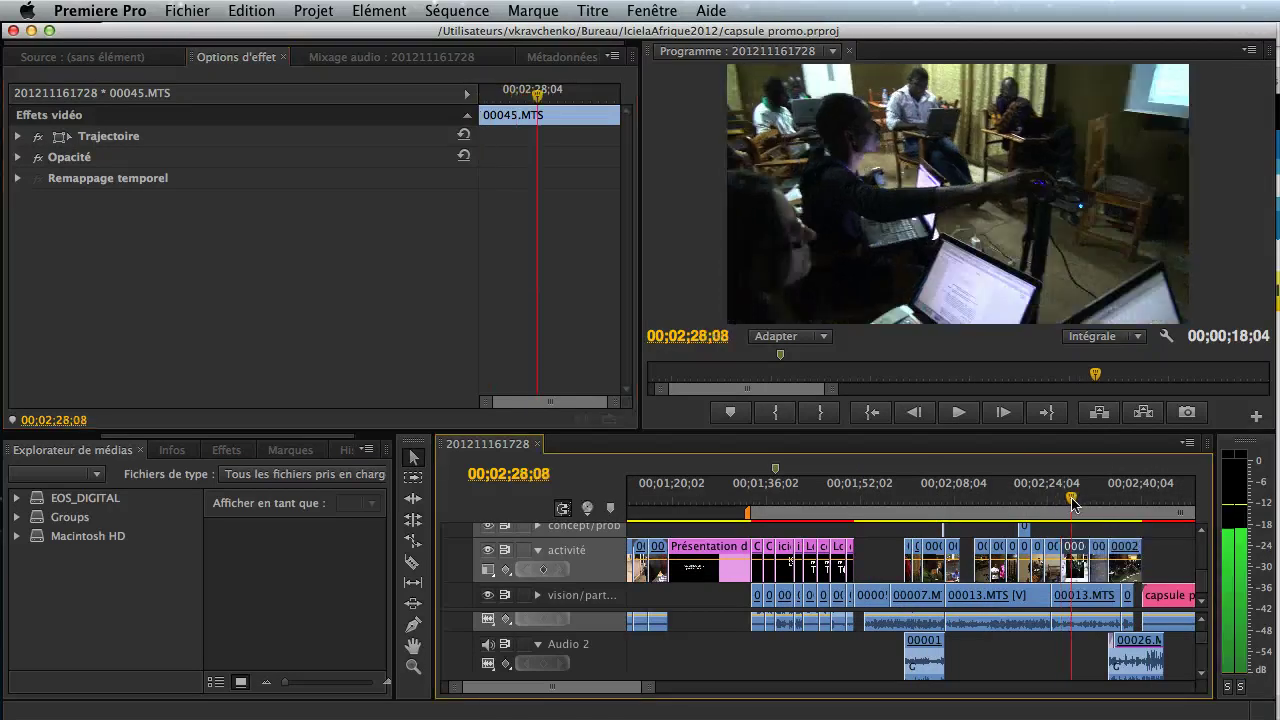
pyautogui.click(996, 360)
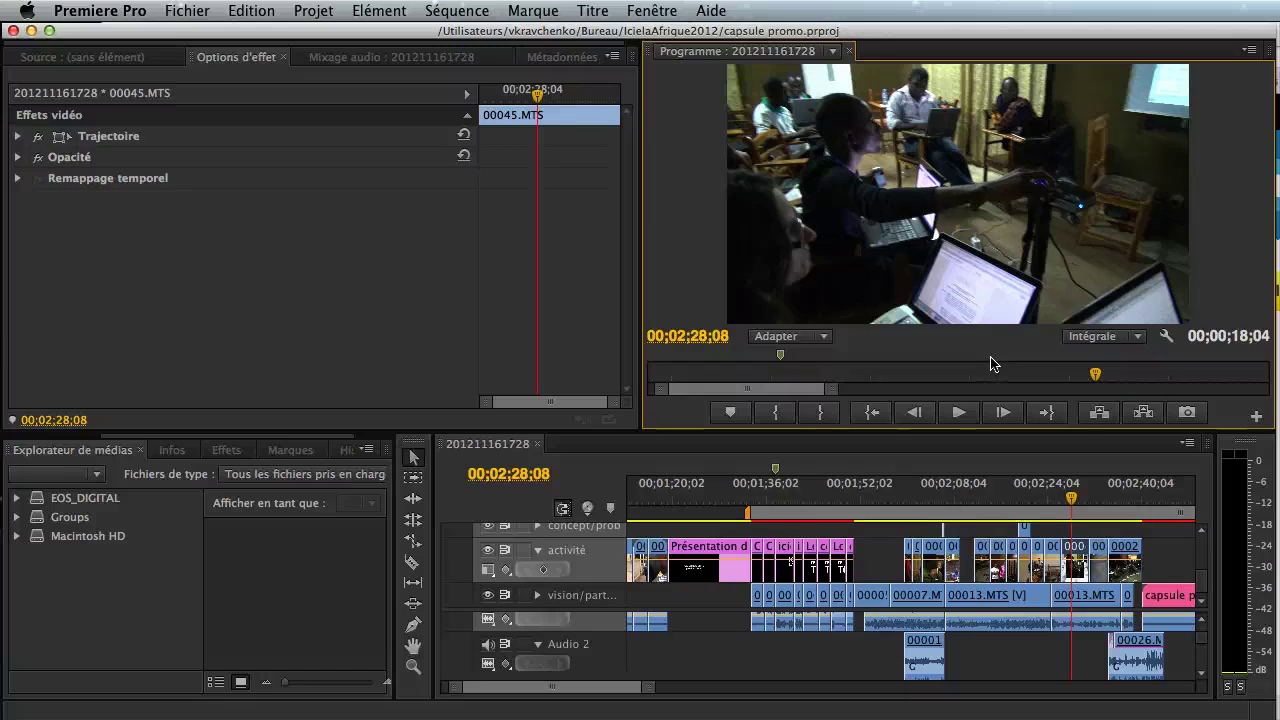
# Zoom the program preview to 200 %, play clip 00045.MTS to inspect its dark areas, and return the playhead to 00;02;27;18
pyautogui.click(823, 337)
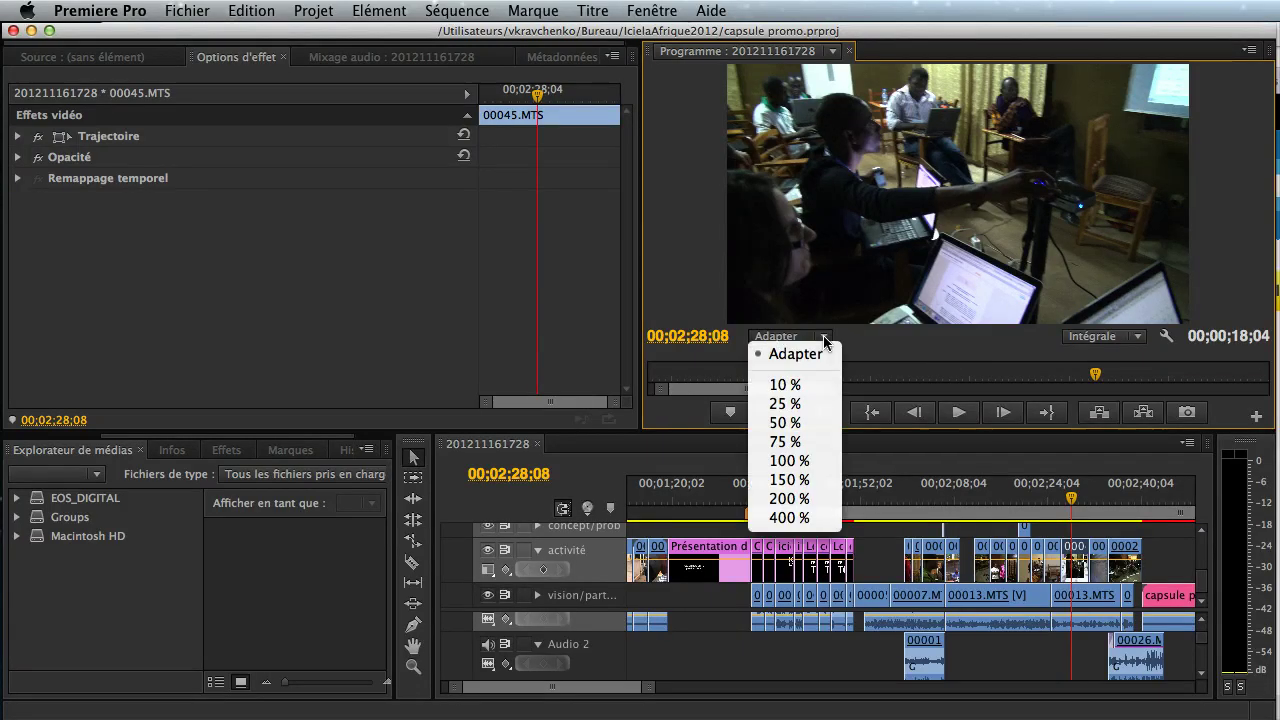
pyautogui.click(819, 498)
pyautogui.moveTo(914, 323); pyautogui.dragTo(815, 329)
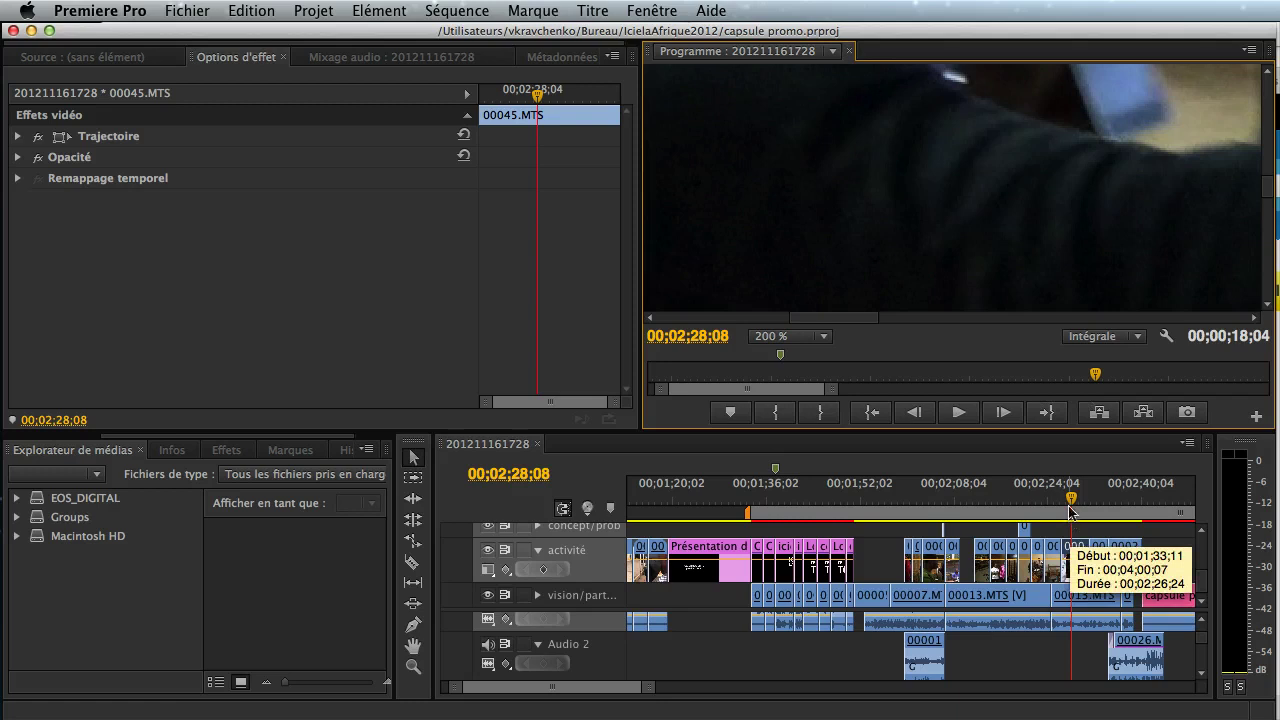
pyautogui.press('space')
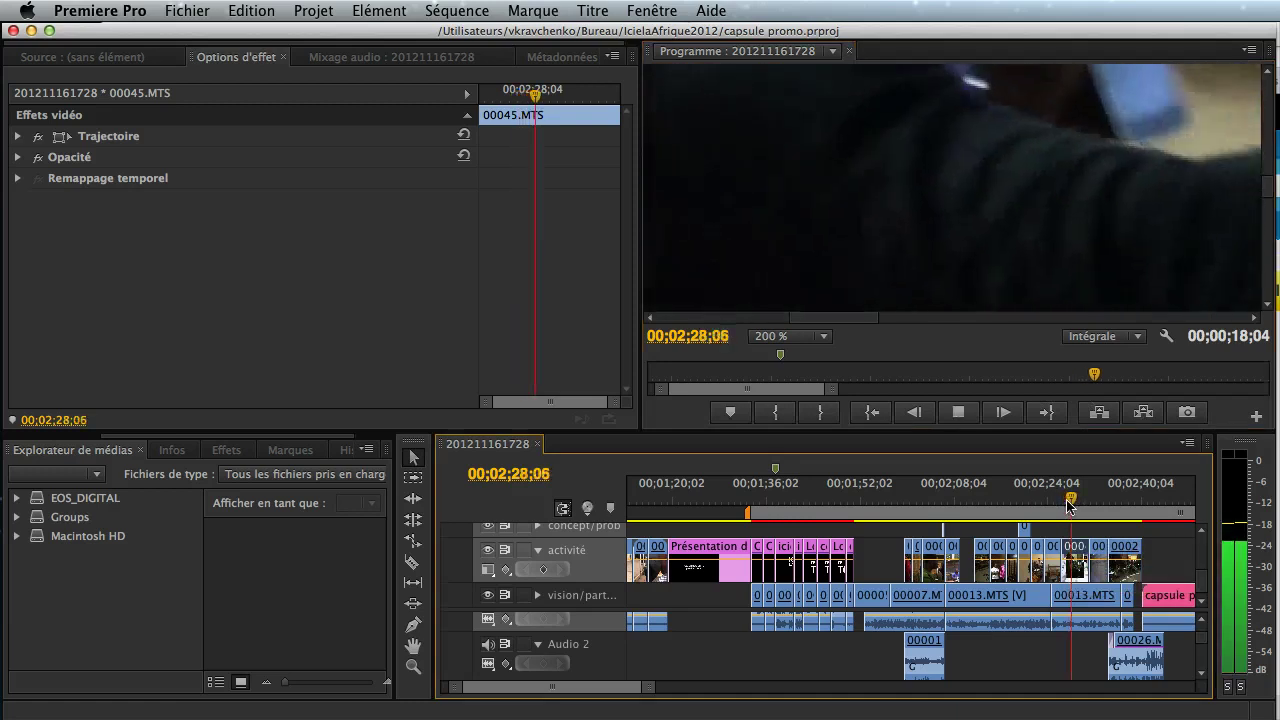
pyautogui.press('space')
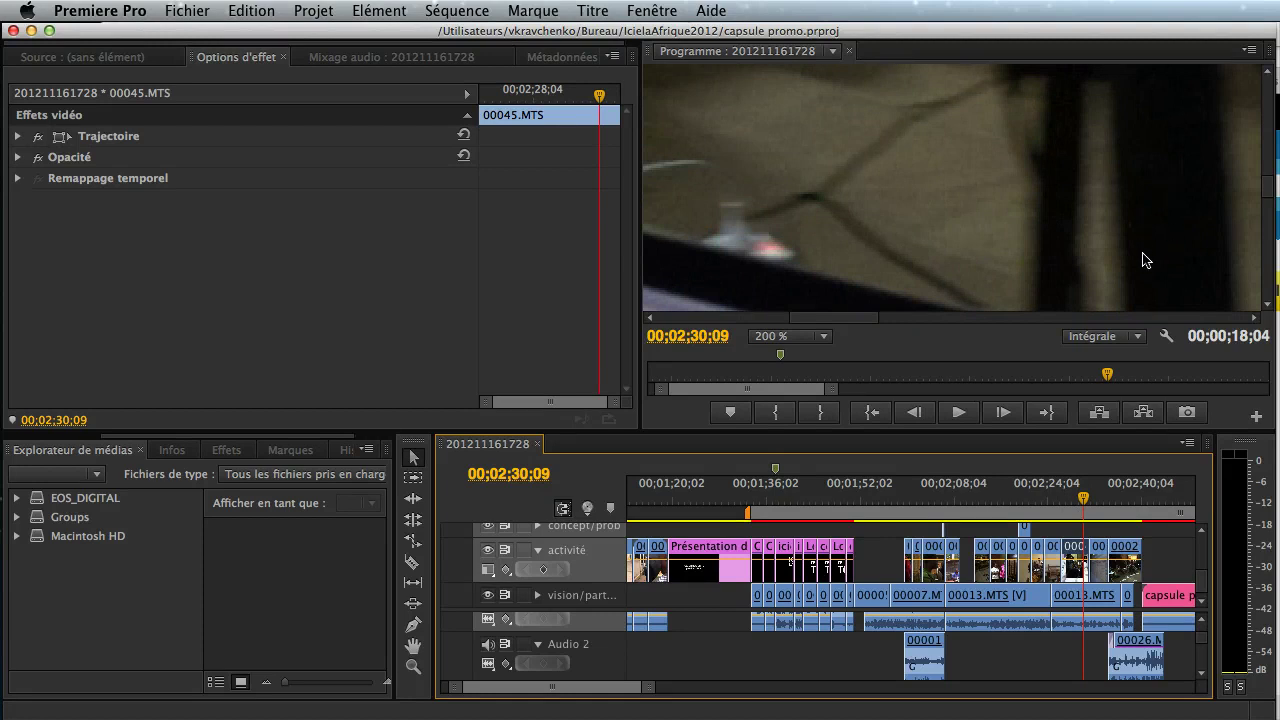
pyautogui.click(1081, 498)
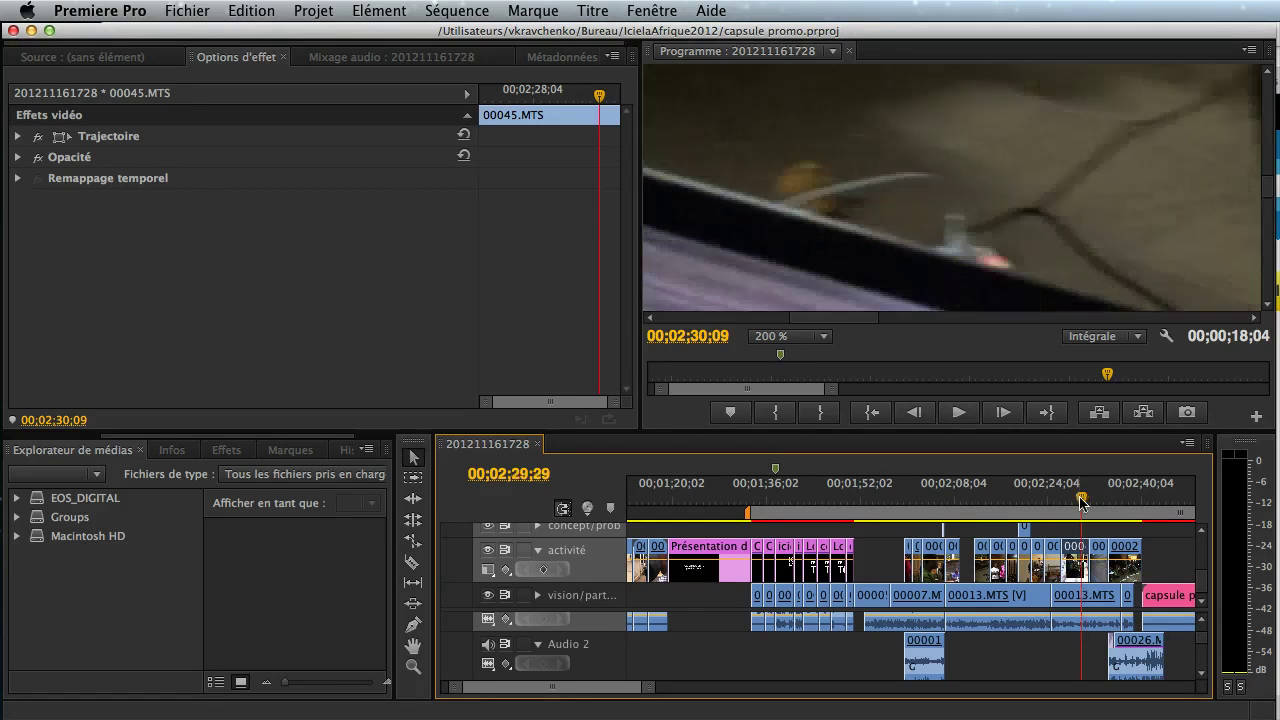
pyautogui.moveTo(1081, 498); pyautogui.dragTo(1068, 503)
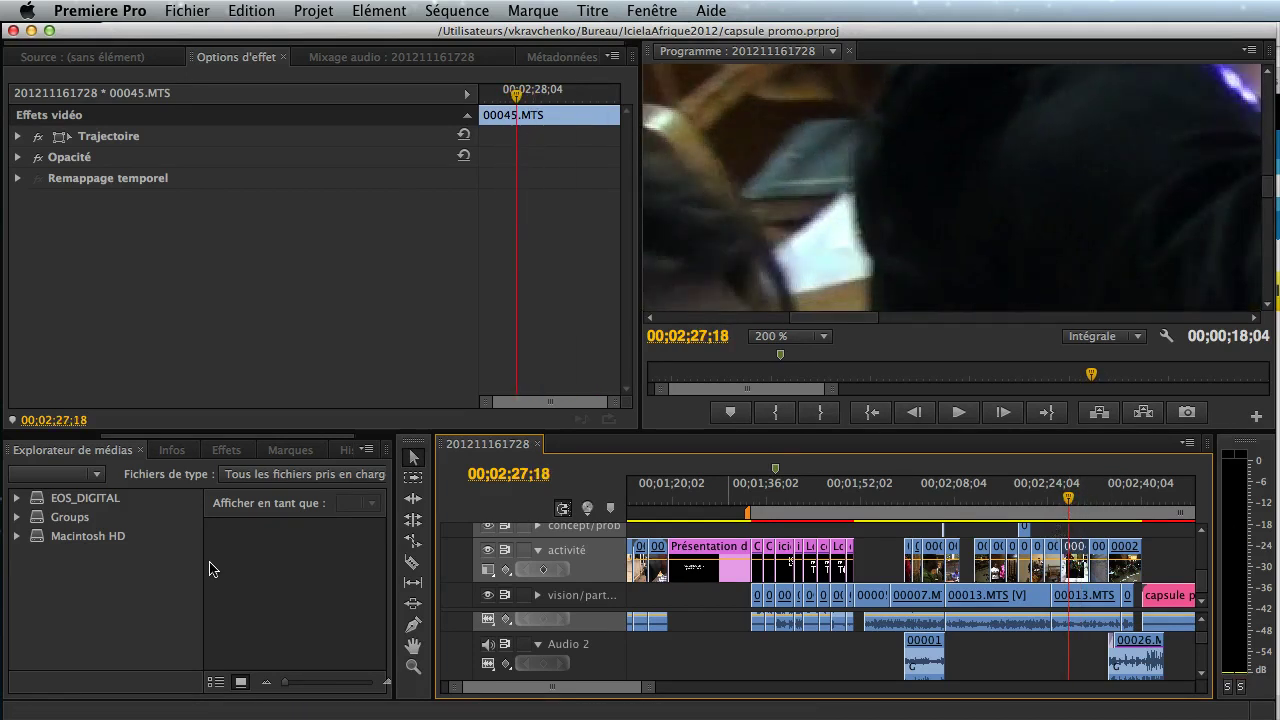
# Find the Niveaux effect by searching for "niv" and apply it to clip 00045.MTS in the sequence
pyautogui.click(220, 452)
pyautogui.click(120, 474)
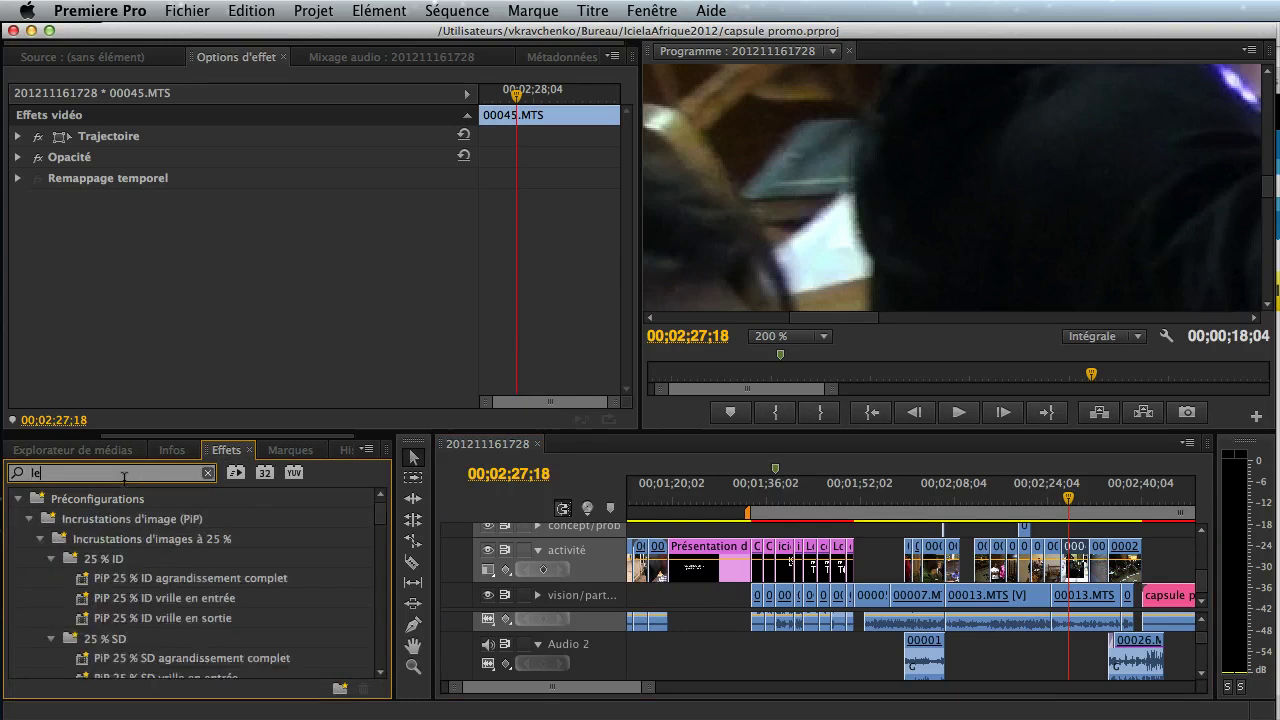
pyautogui.write('vi')
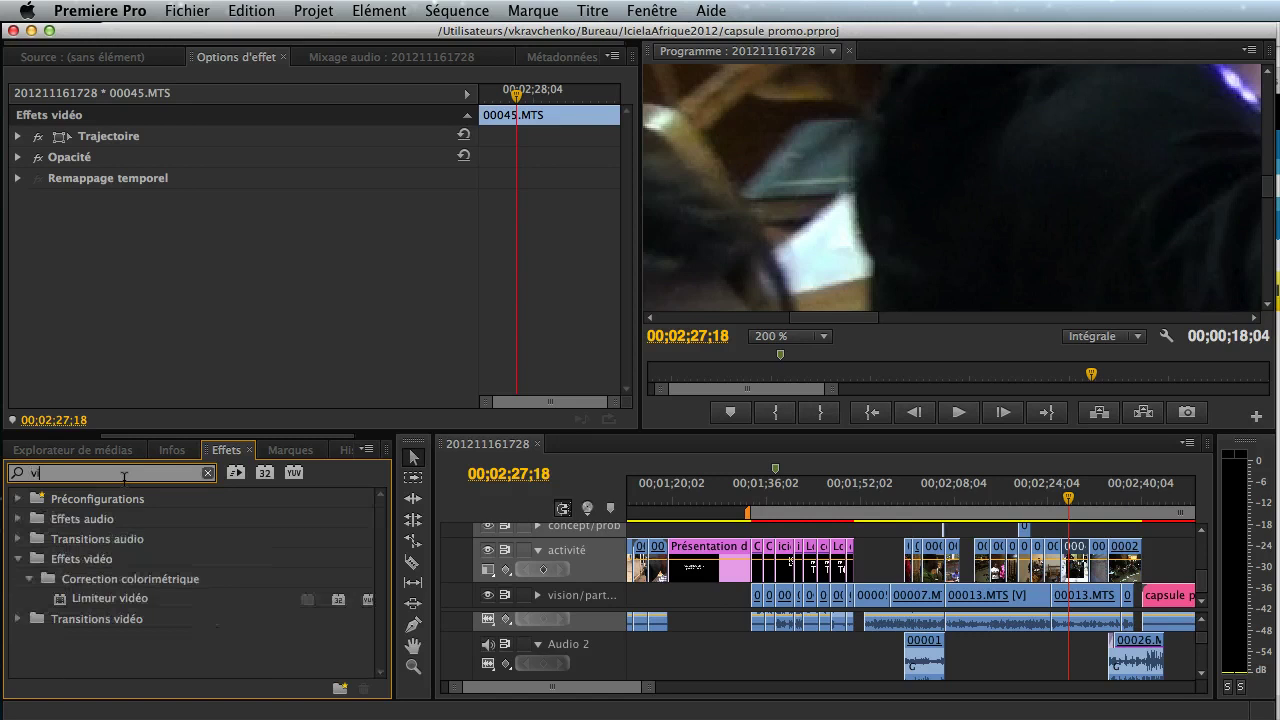
pyautogui.press('BackSpace')
pyautogui.press('BackSpace')
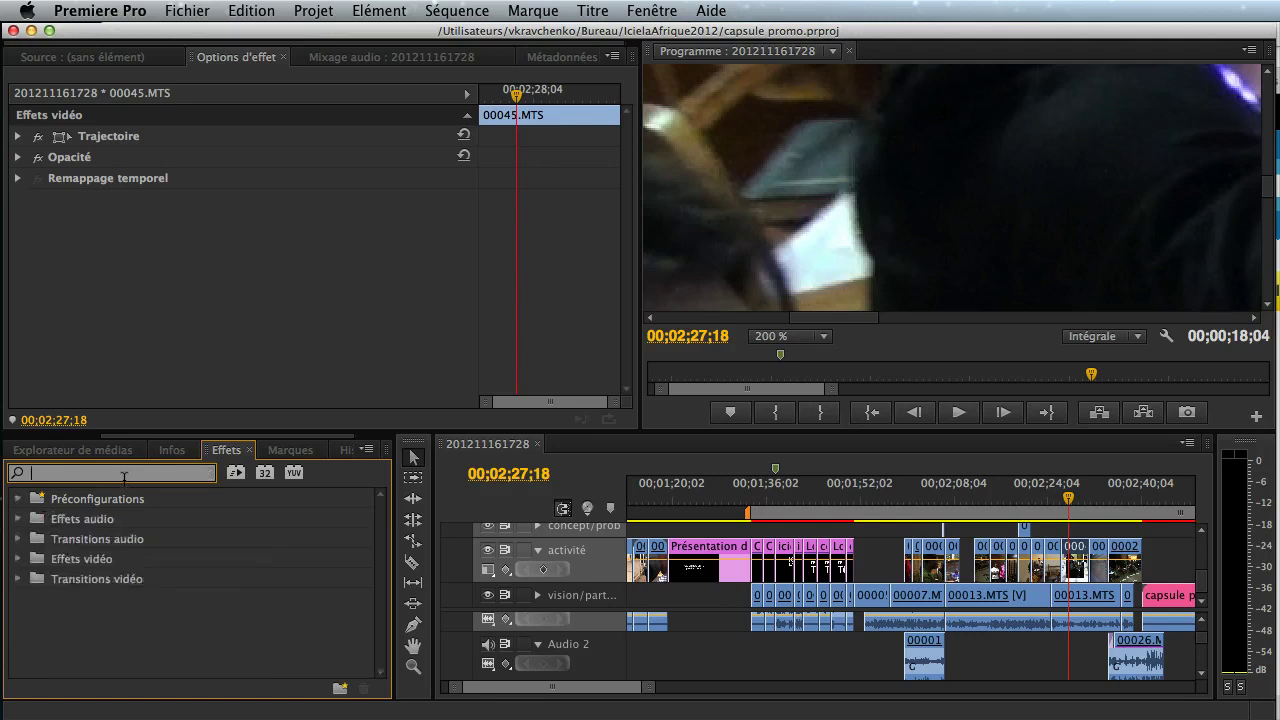
pyautogui.write('niv')
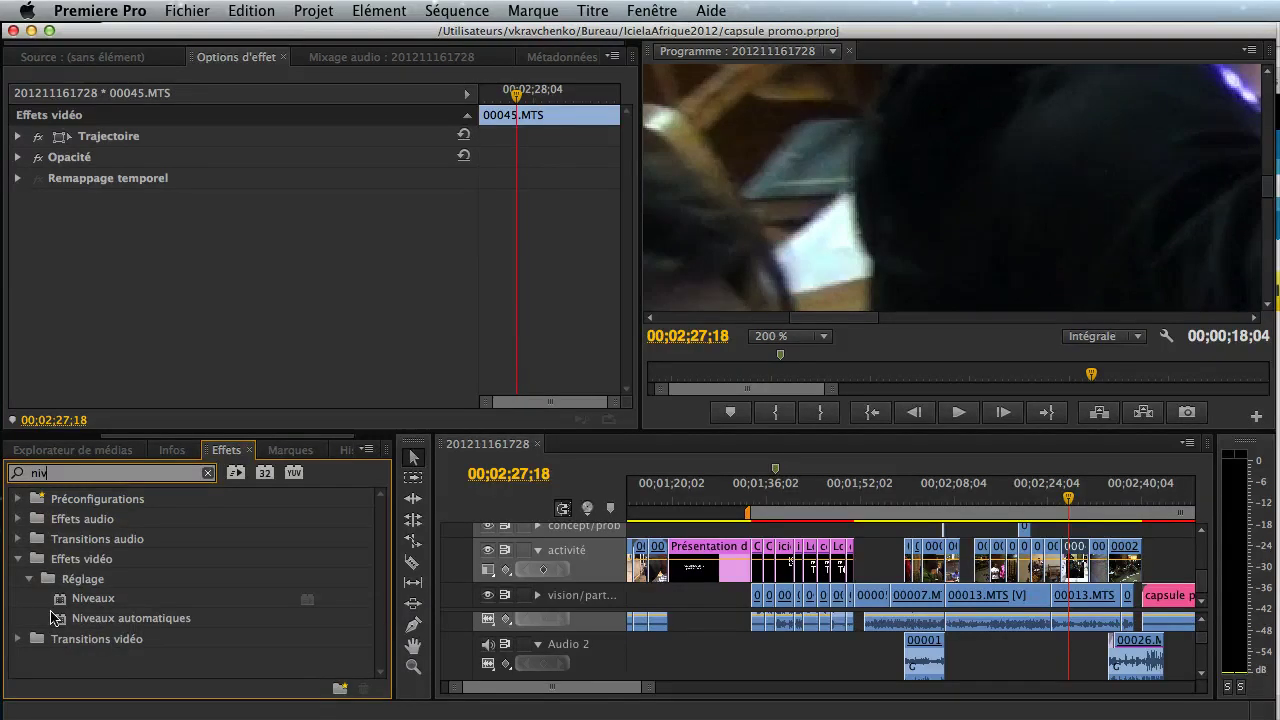
pyautogui.moveTo(60, 600); pyautogui.dragTo(1078, 555)
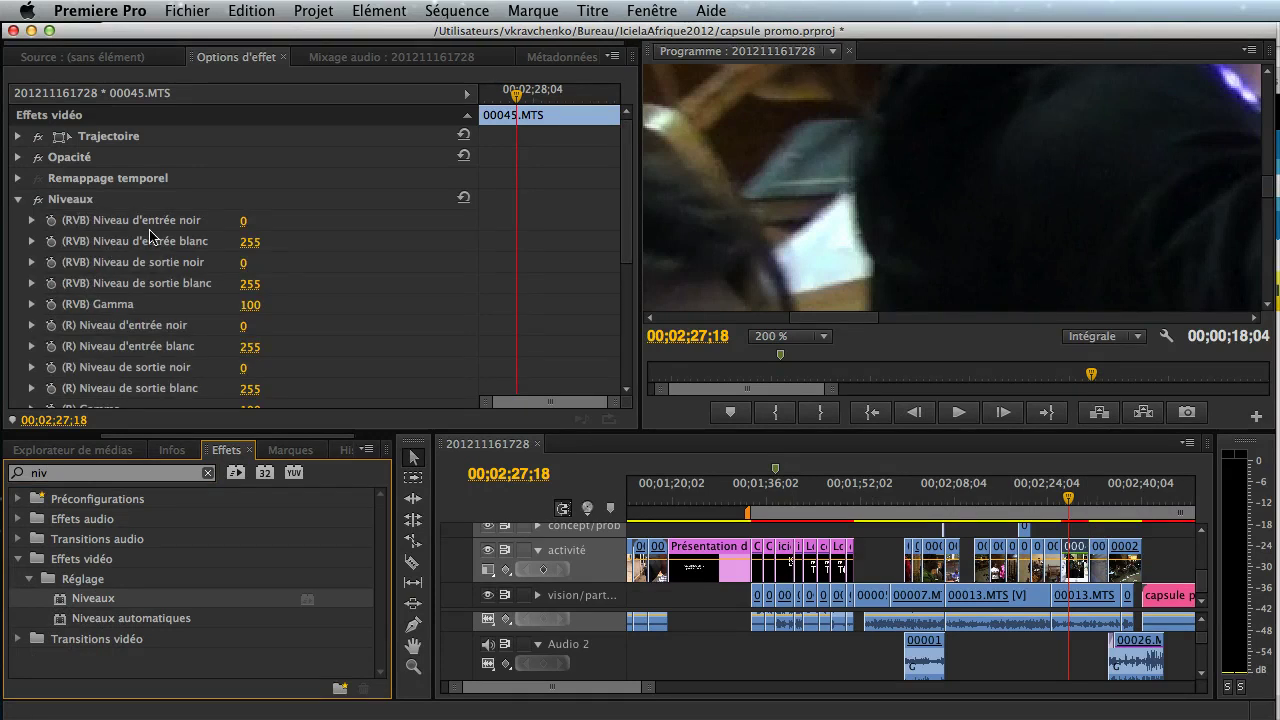
# Set the preview zoom to Adapter and try Niveaux RVB black input levels of 20 and 9 before resetting the level to 0
pyautogui.scroll(-4, 248, 248)
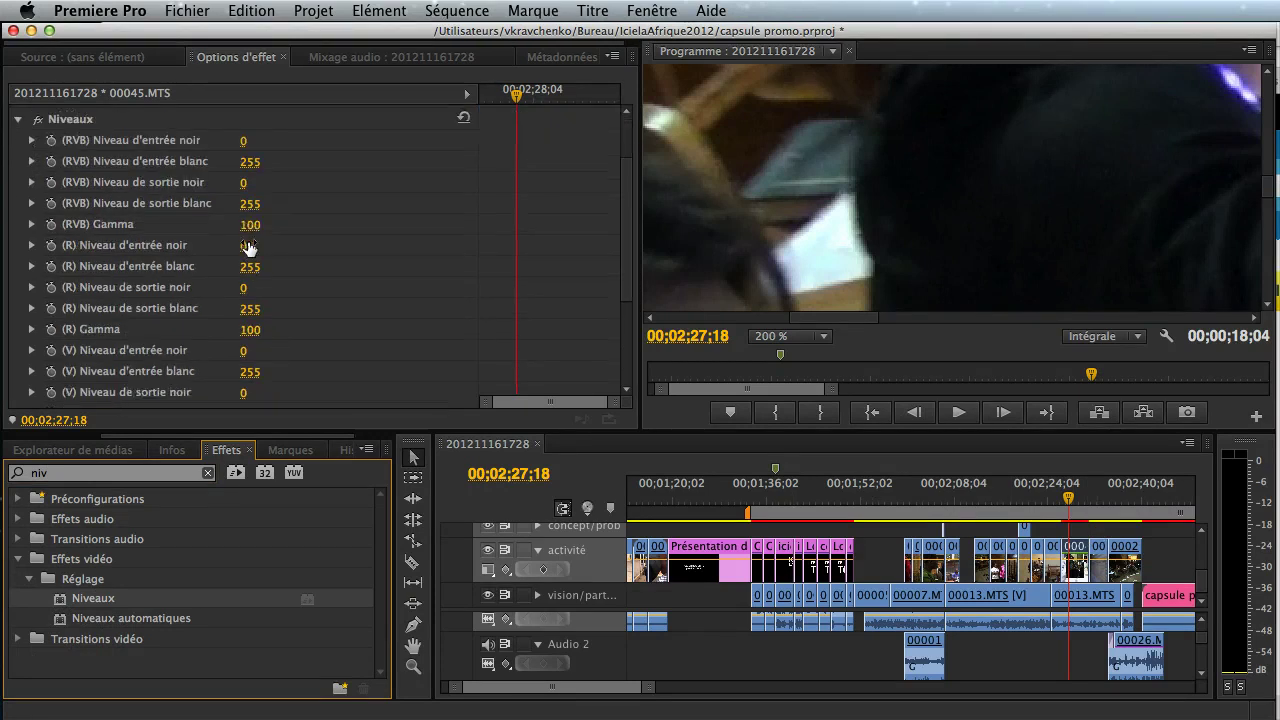
pyautogui.scroll(4, 248, 248)
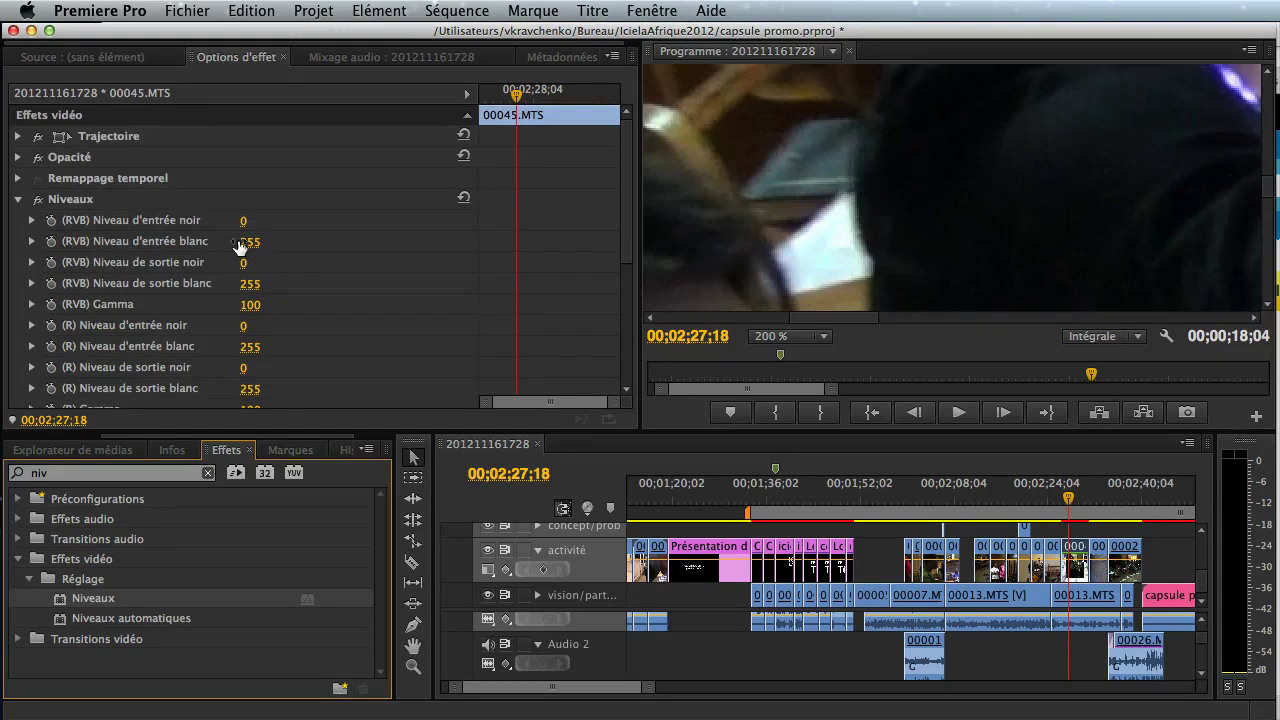
pyautogui.click(806, 338)
pyautogui.click(823, 355)
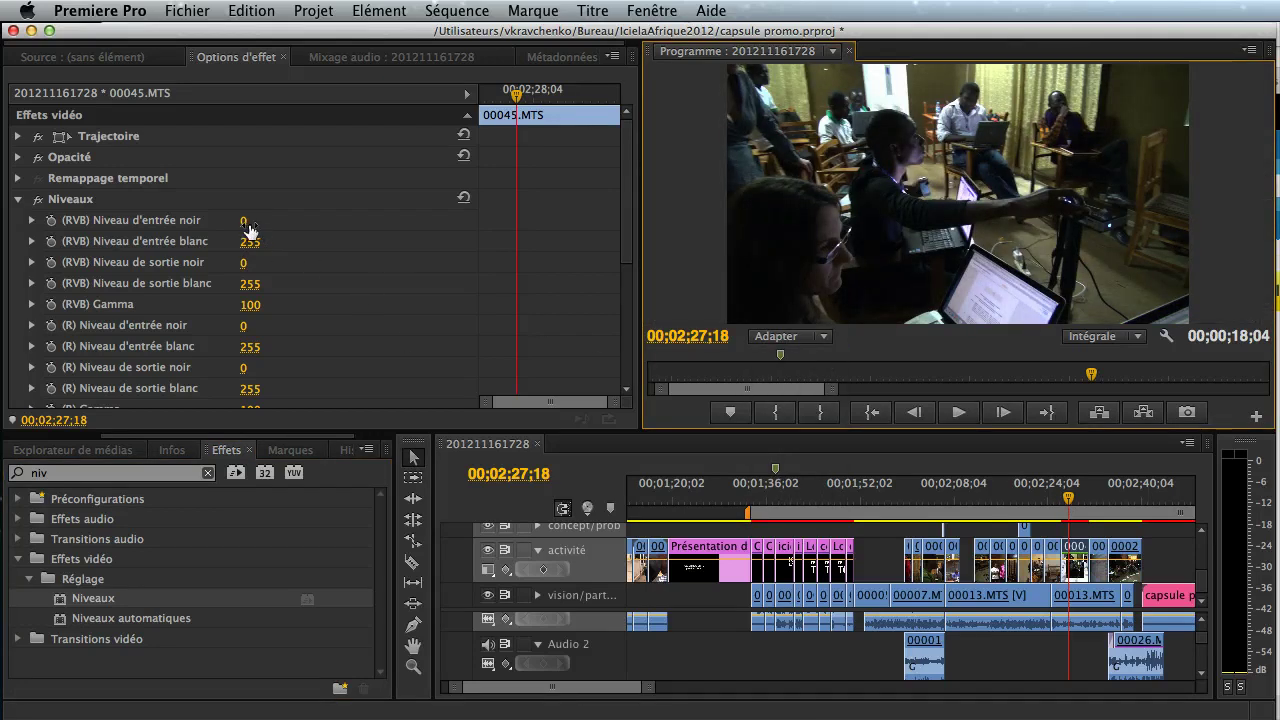
pyautogui.moveTo(250, 230); pyautogui.dragTo(254, 228)
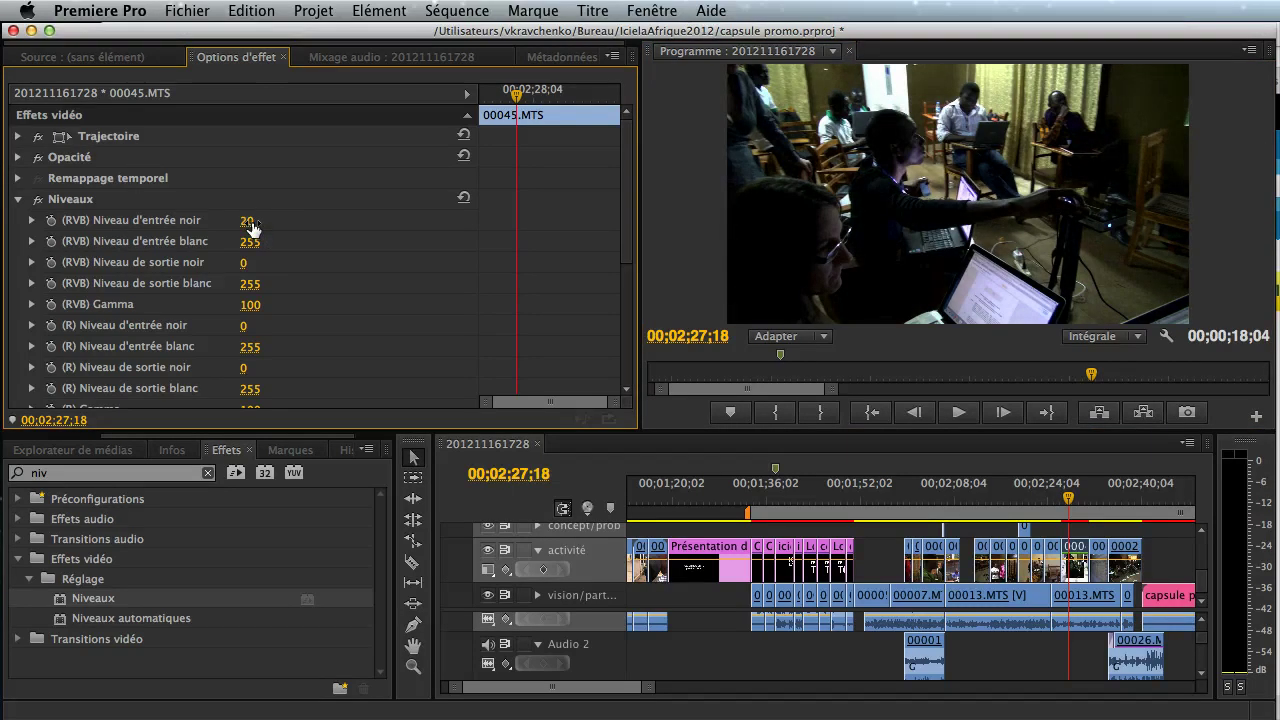
pyautogui.moveTo(252, 228); pyautogui.dragTo(250, 228)
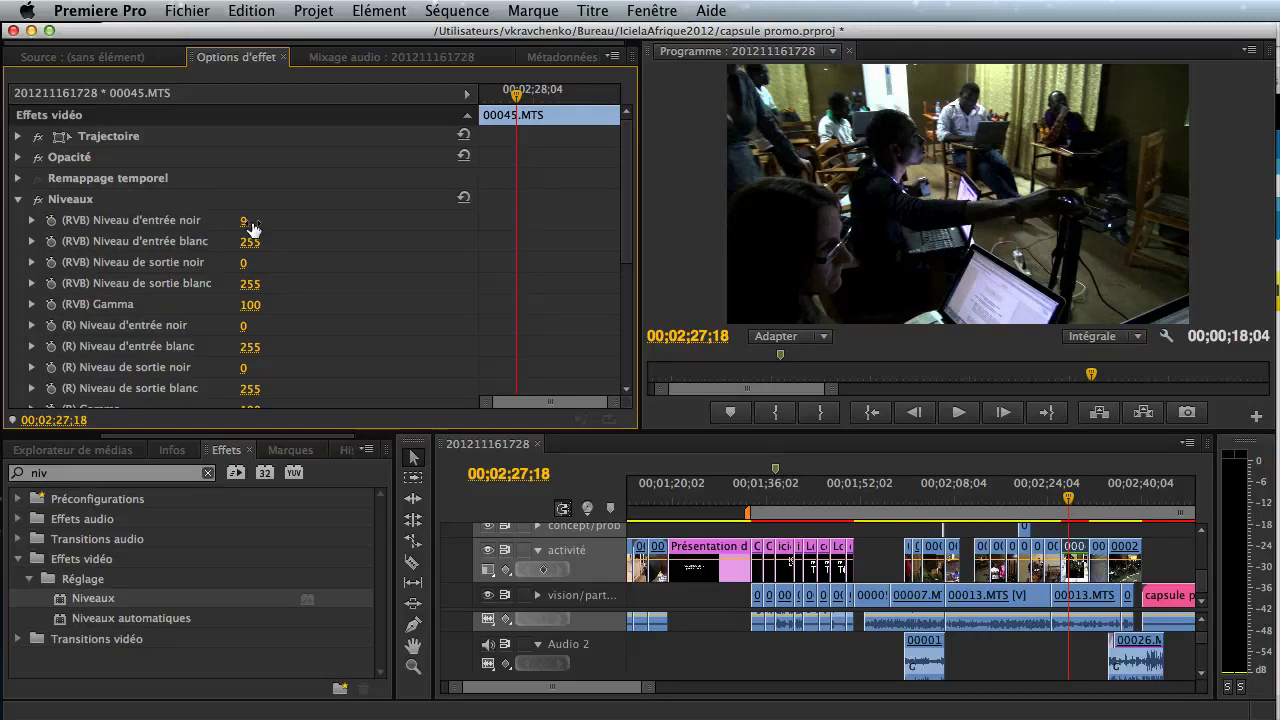
pyautogui.moveTo(252, 228); pyautogui.dragTo(243, 229)
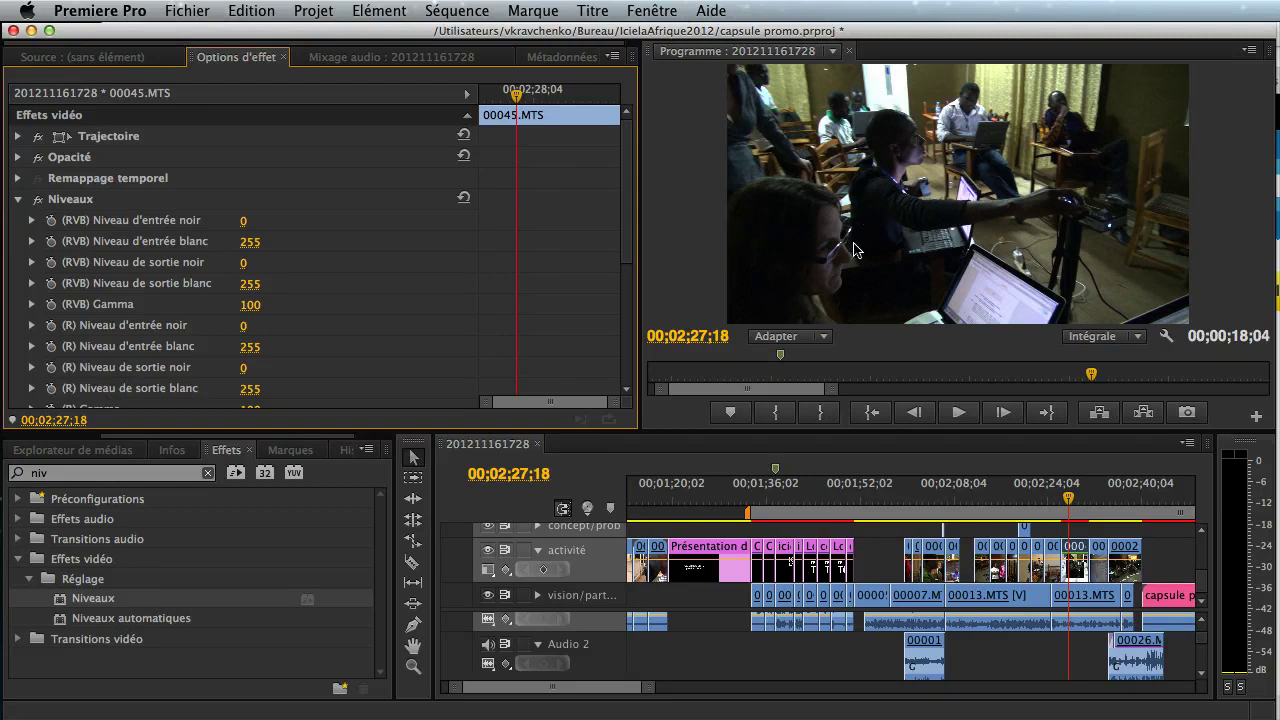
# Enlarge the program monitor in width and height so the preview image is bigger
pyautogui.moveTo(640, 380); pyautogui.dragTo(461, 358)
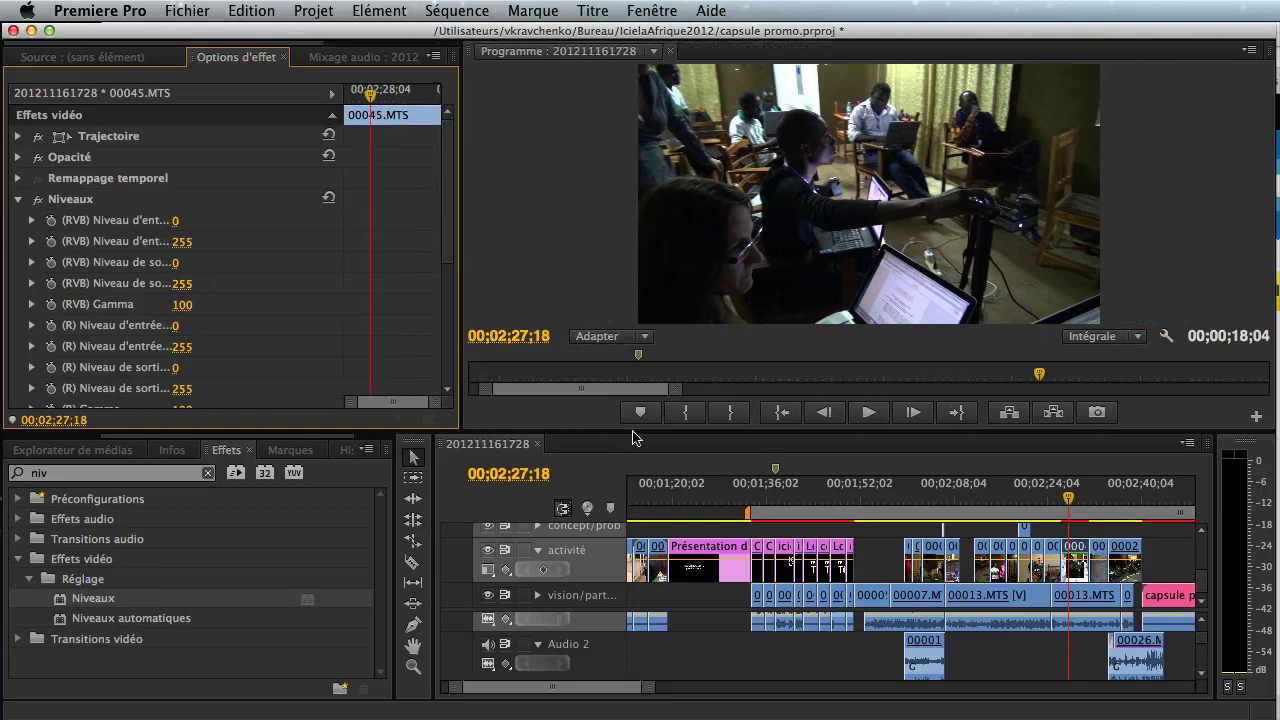
pyautogui.moveTo(632, 437); pyautogui.dragTo(644, 651)
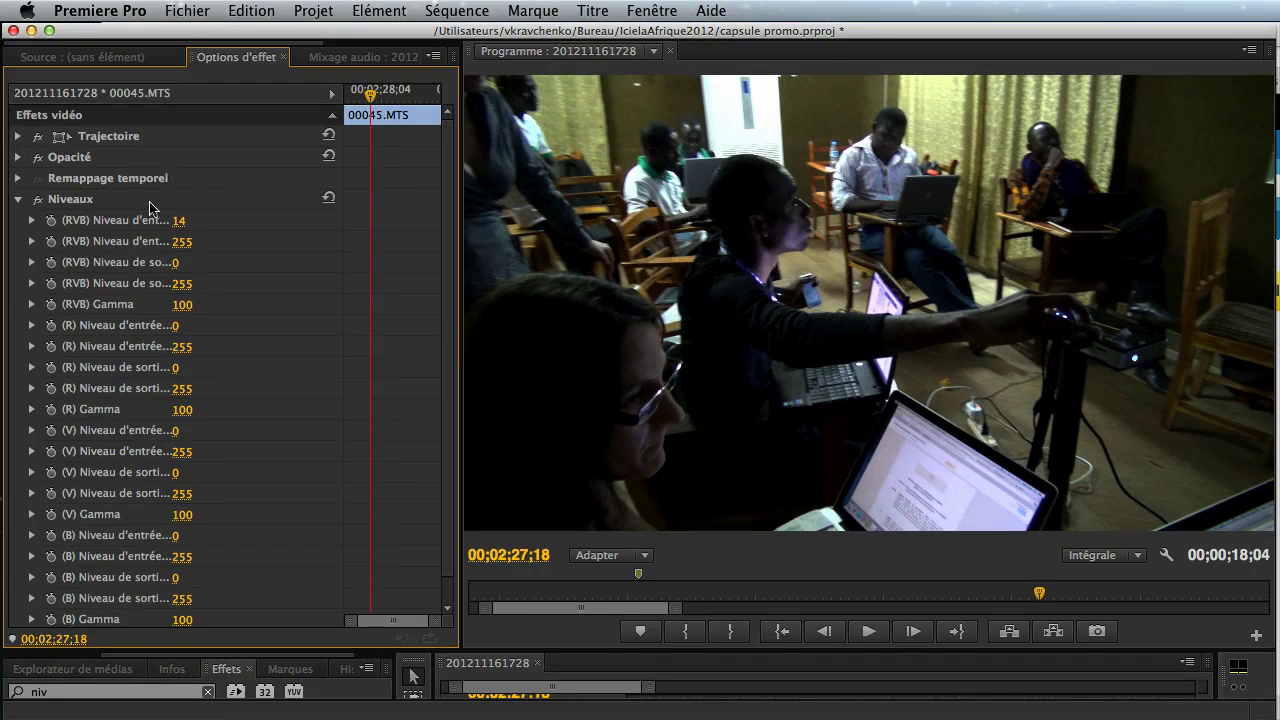
# Set the Niveaux effect's RVB black input level to 8 and its RVB white input level to 201
pyautogui.moveTo(178, 220); pyautogui.dragTo(172, 224)
pyautogui.moveTo(177, 228); pyautogui.dragTo(226, 297)
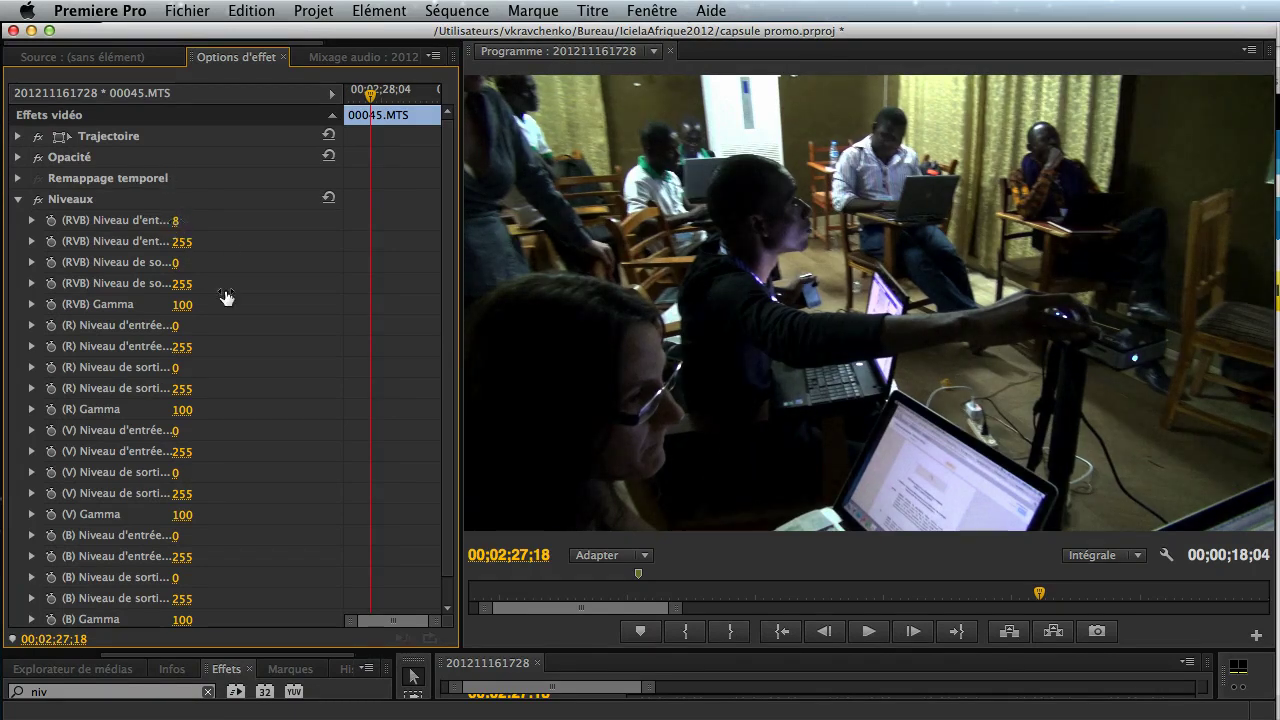
pyautogui.click(181, 242)
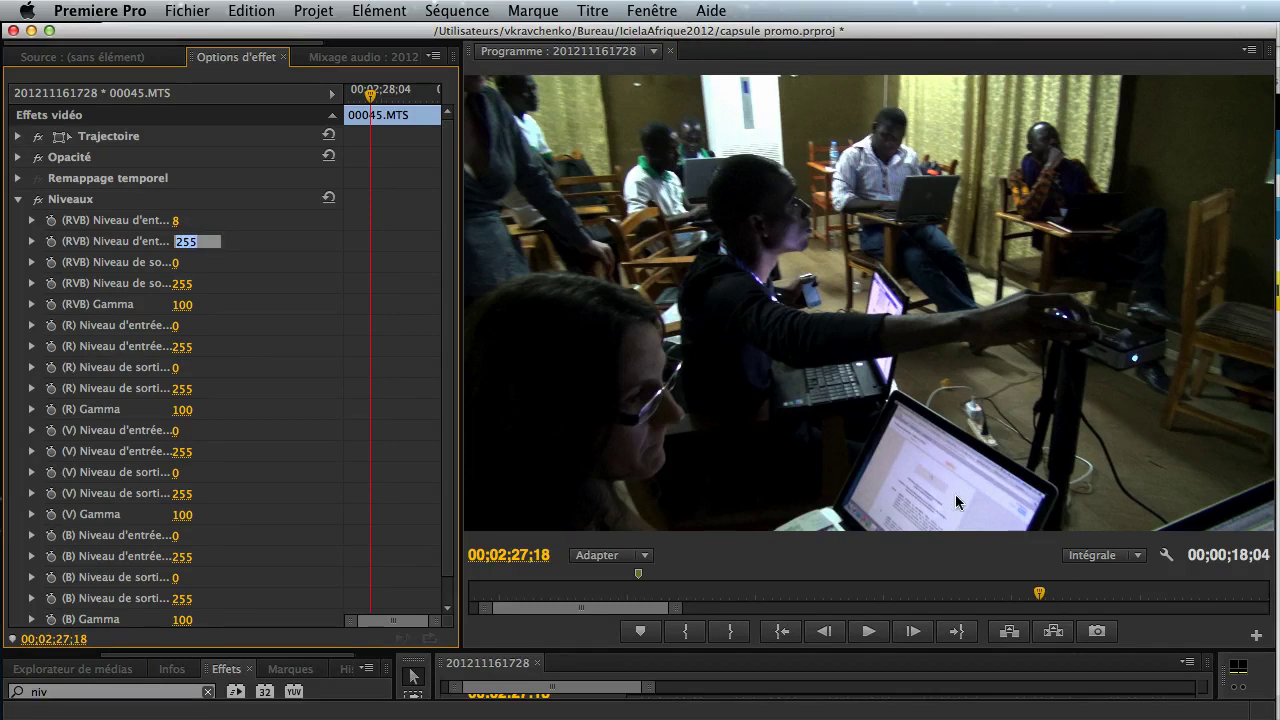
pyautogui.moveTo(181, 249); pyautogui.dragTo(180, 248)
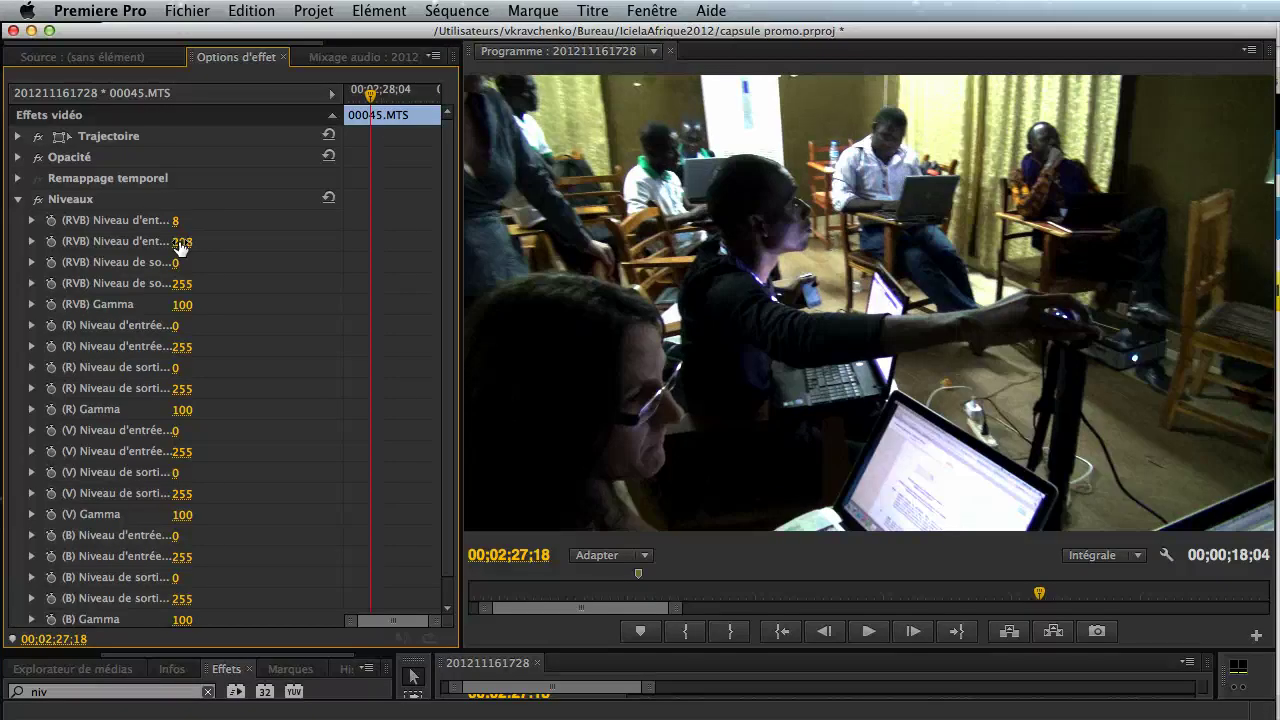
pyautogui.moveTo(180, 248); pyautogui.dragTo(180, 248)
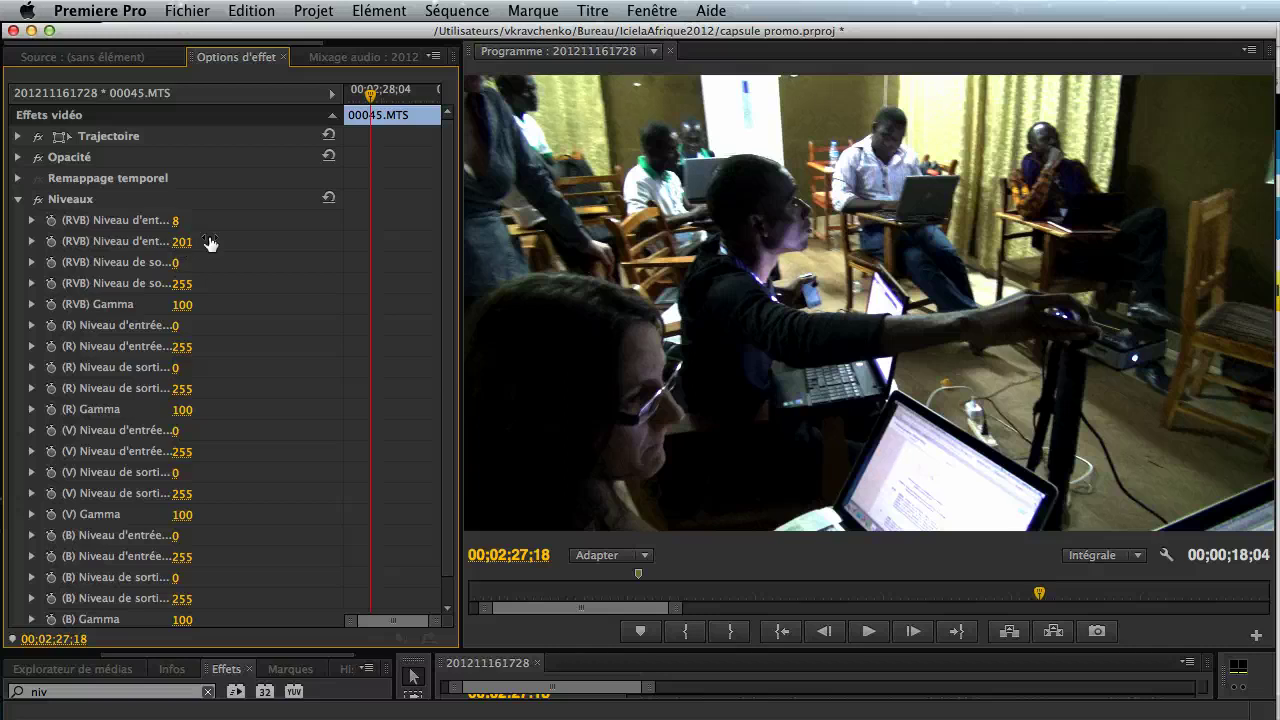
# Delete the Niveaux effect from clip 00045.MTS and reduce the height of the monitor area to give the timeline more room
pyautogui.click(78, 203)
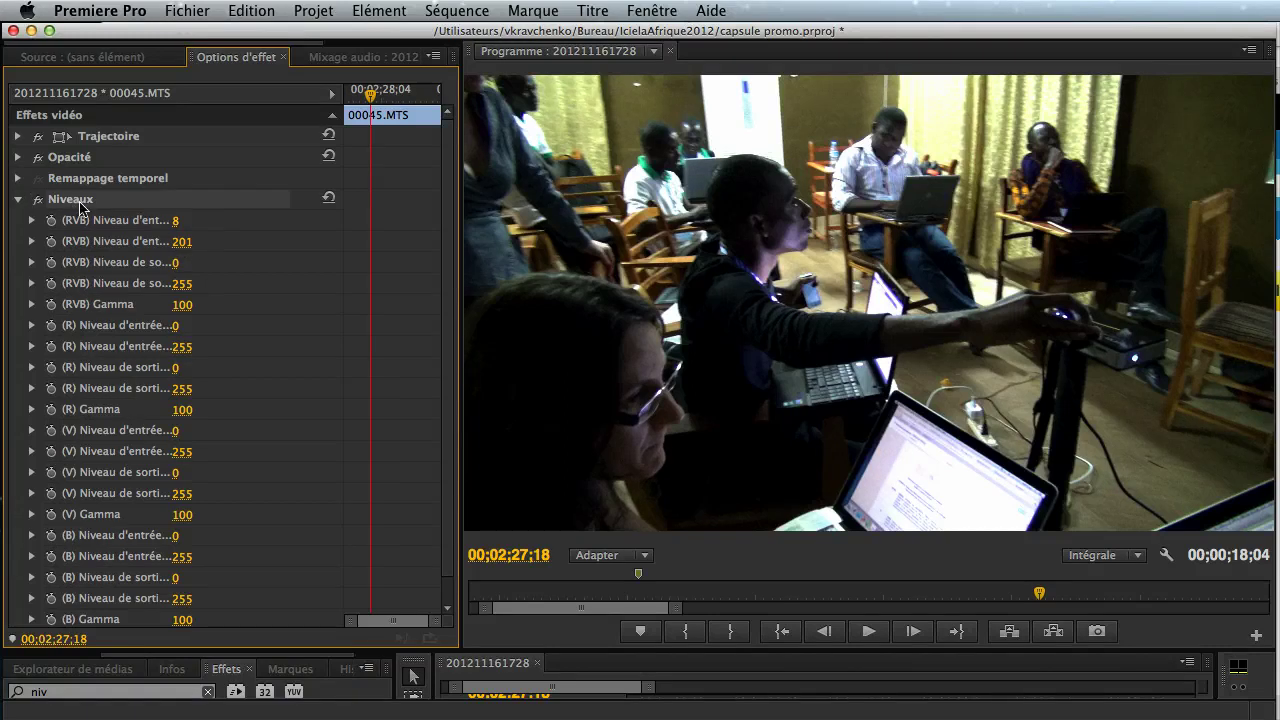
pyautogui.press('Delete')
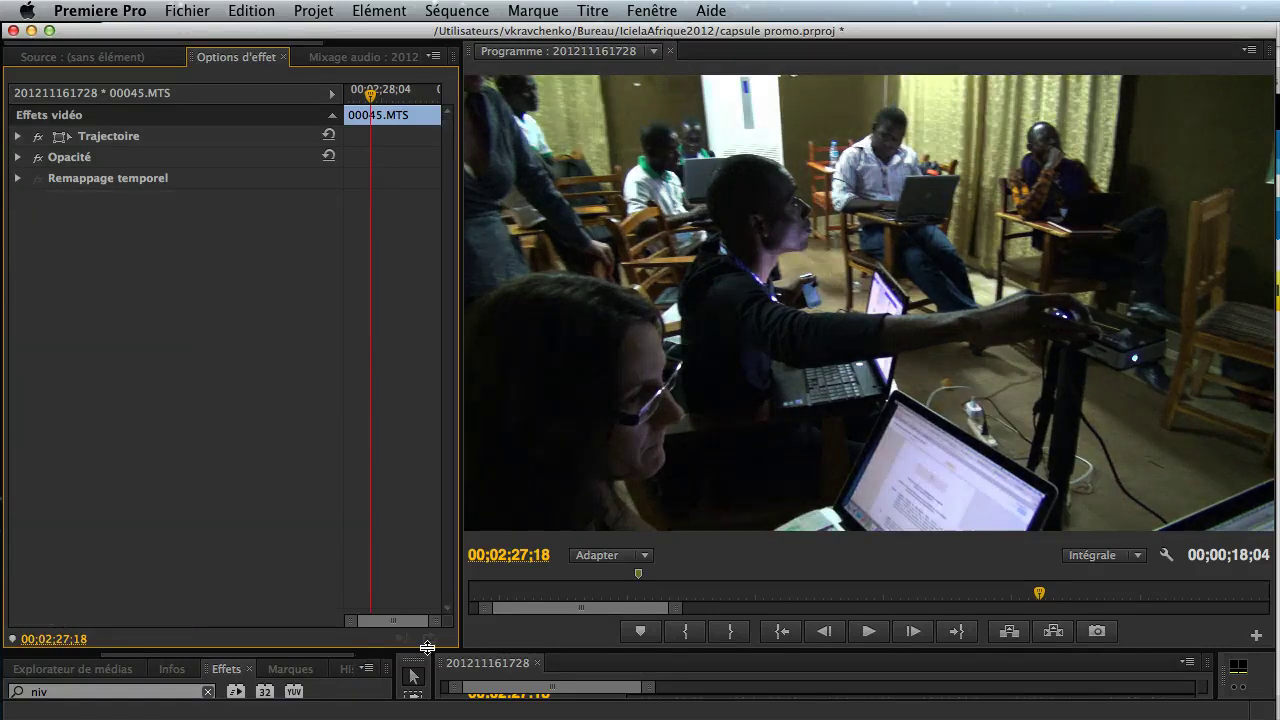
pyautogui.moveTo(427, 648); pyautogui.dragTo(427, 350)
# Clear the effect search and expand the Correction colorimétrique folder under Effets vidéo
pyautogui.press('BackSpace')
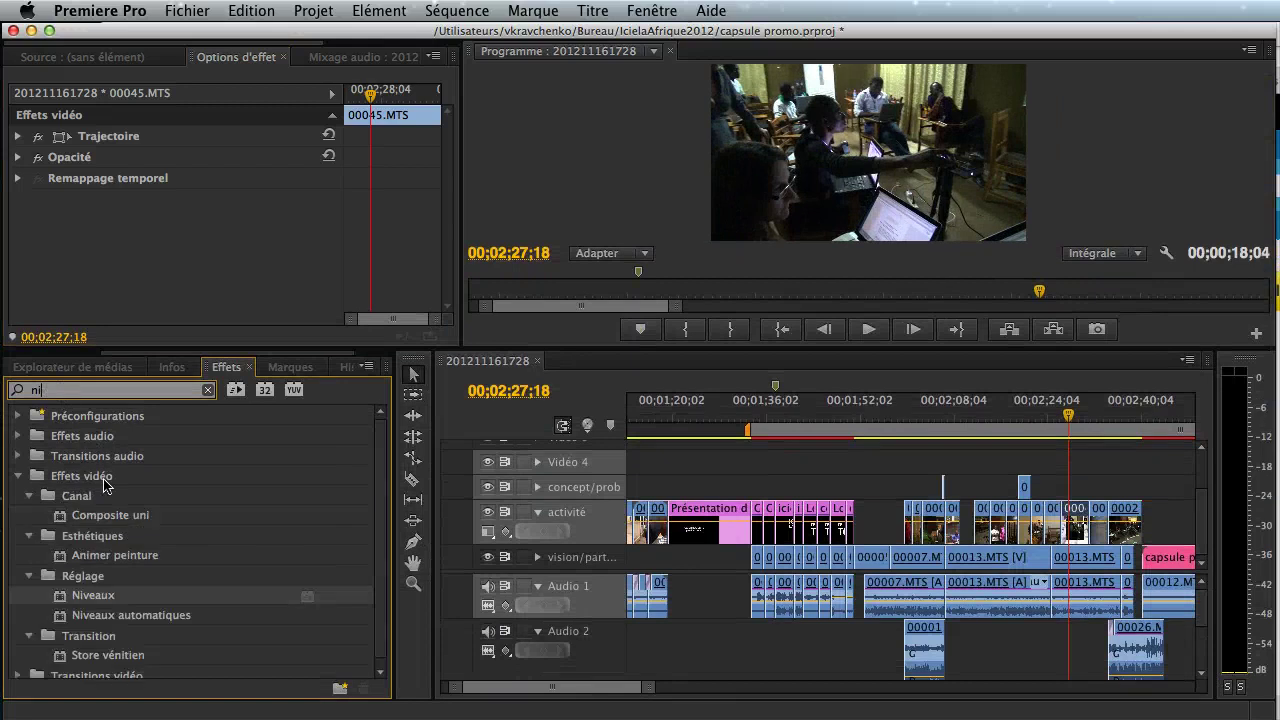
pyautogui.press('BackSpace')
pyautogui.press('BackSpace')
pyautogui.click(17, 477)
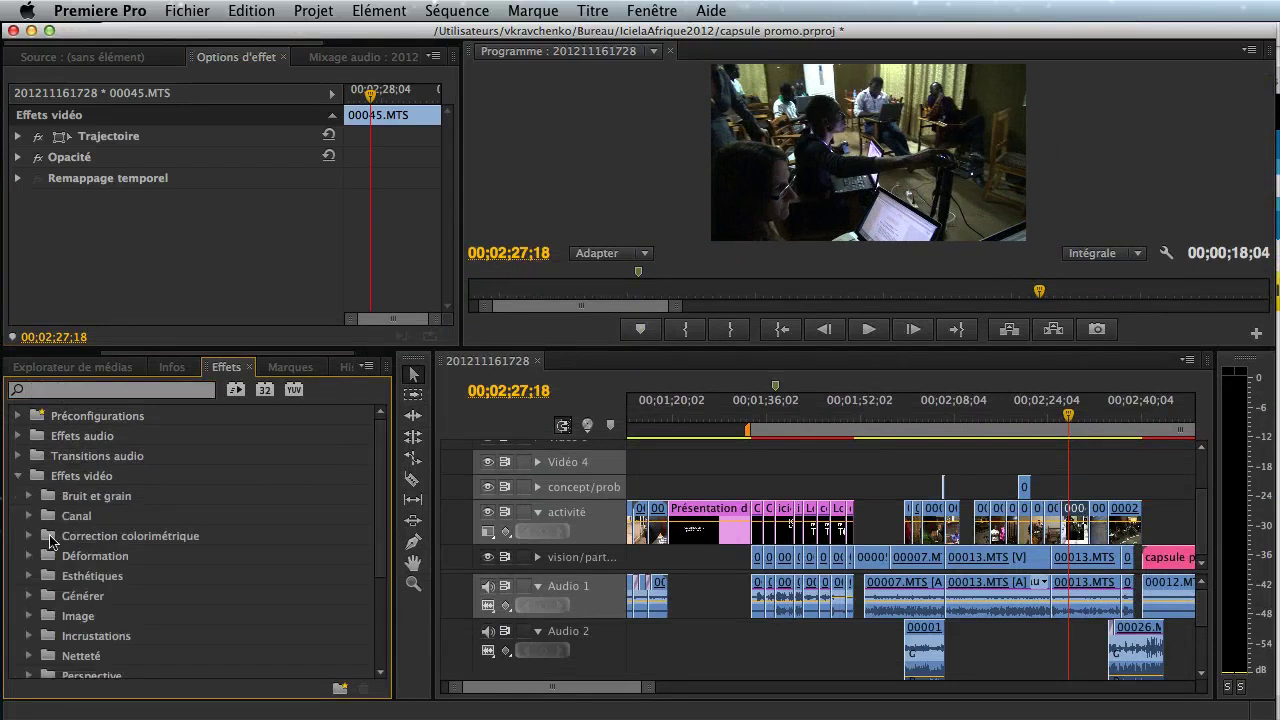
pyautogui.click(28, 548)
pyautogui.scroll(-2, 195, 628)
pyautogui.scroll(-1, 195, 628)
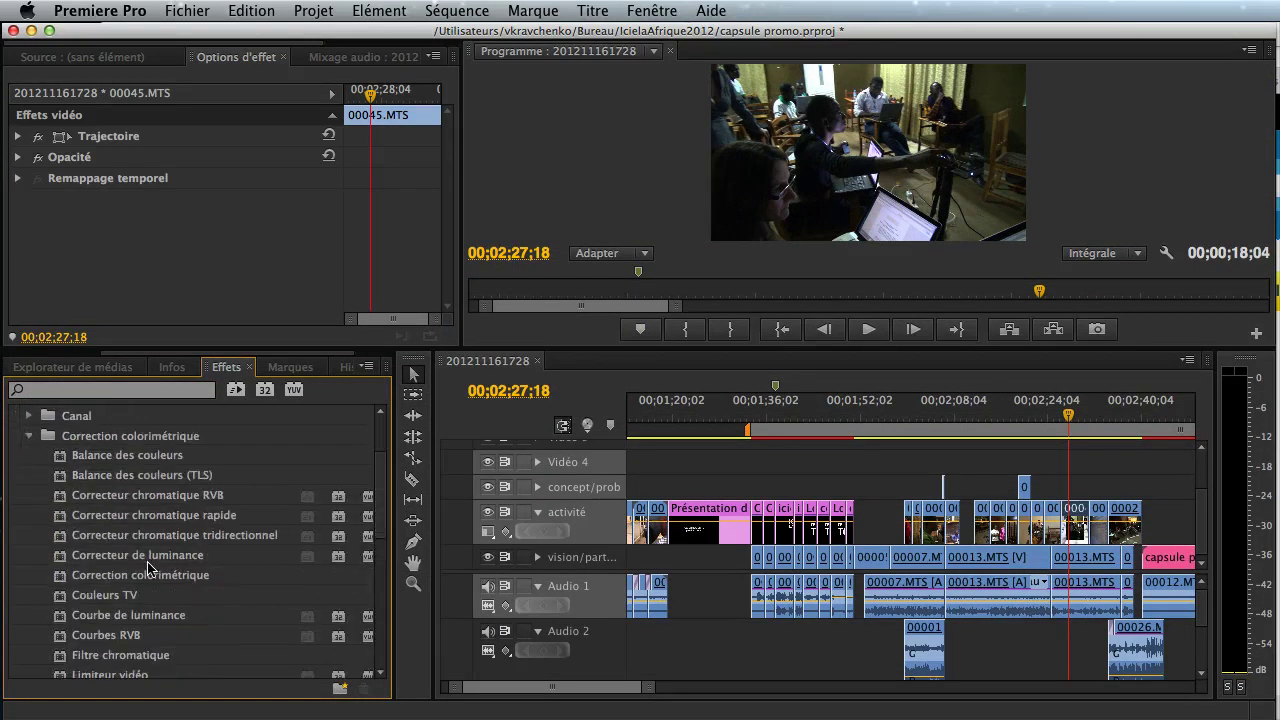
# Apply the Correcteur chromatique RVB effect to clip 00045.MTS and bring its Gamma, Piédestal and Gain settings into view
pyautogui.click(84, 538)
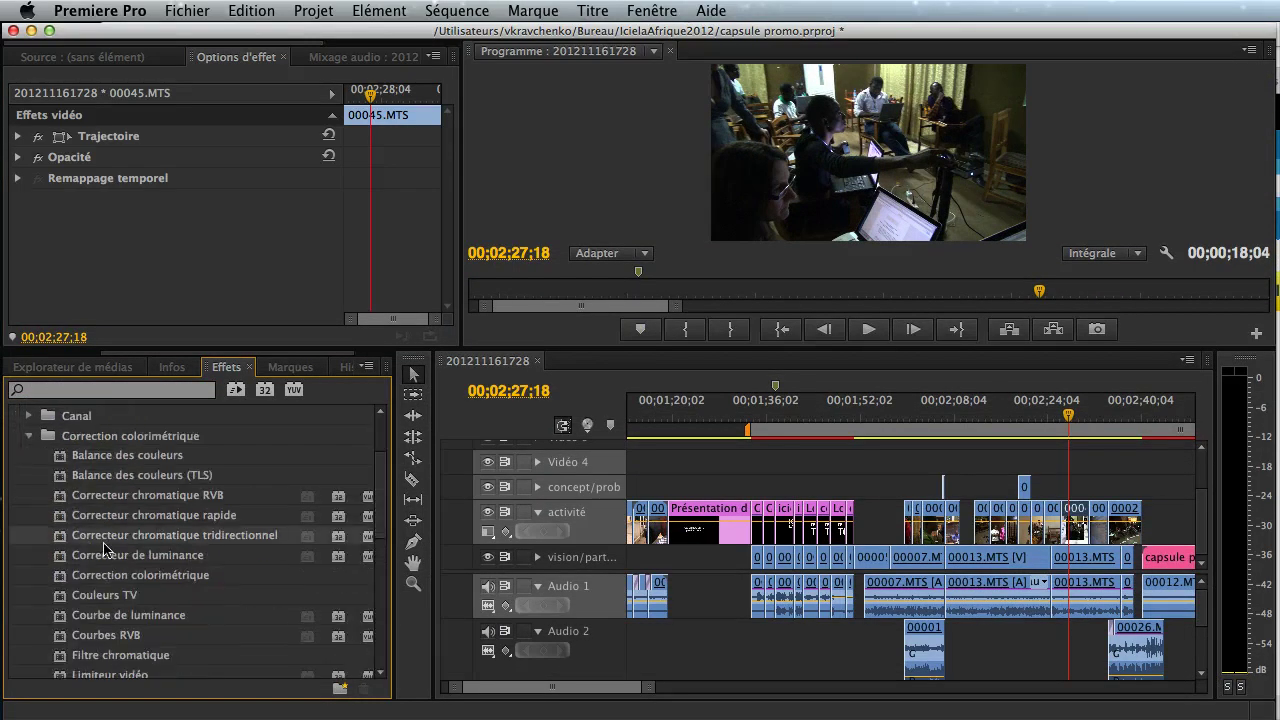
pyautogui.click(60, 497)
pyautogui.moveTo(60, 497); pyautogui.dragTo(197, 252)
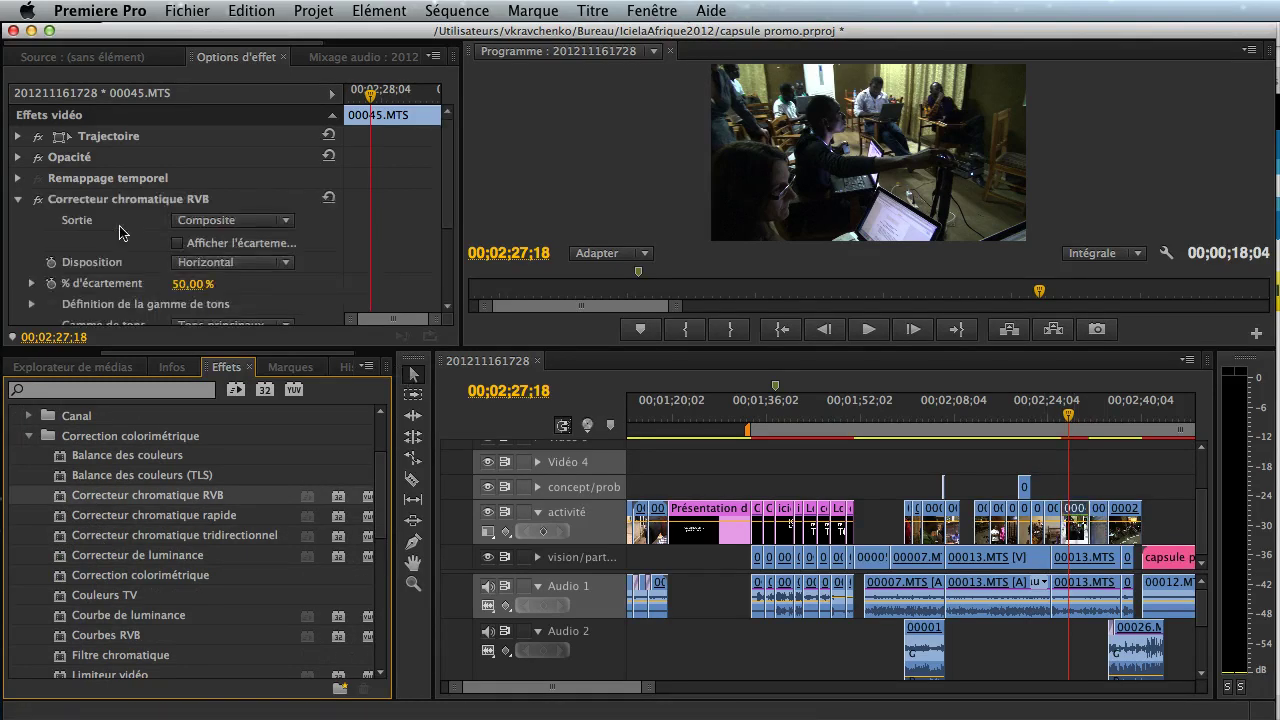
pyautogui.scroll(-1, 180, 250)
pyautogui.scroll(-1, 446, 197)
pyautogui.scroll(-5, 446, 197)
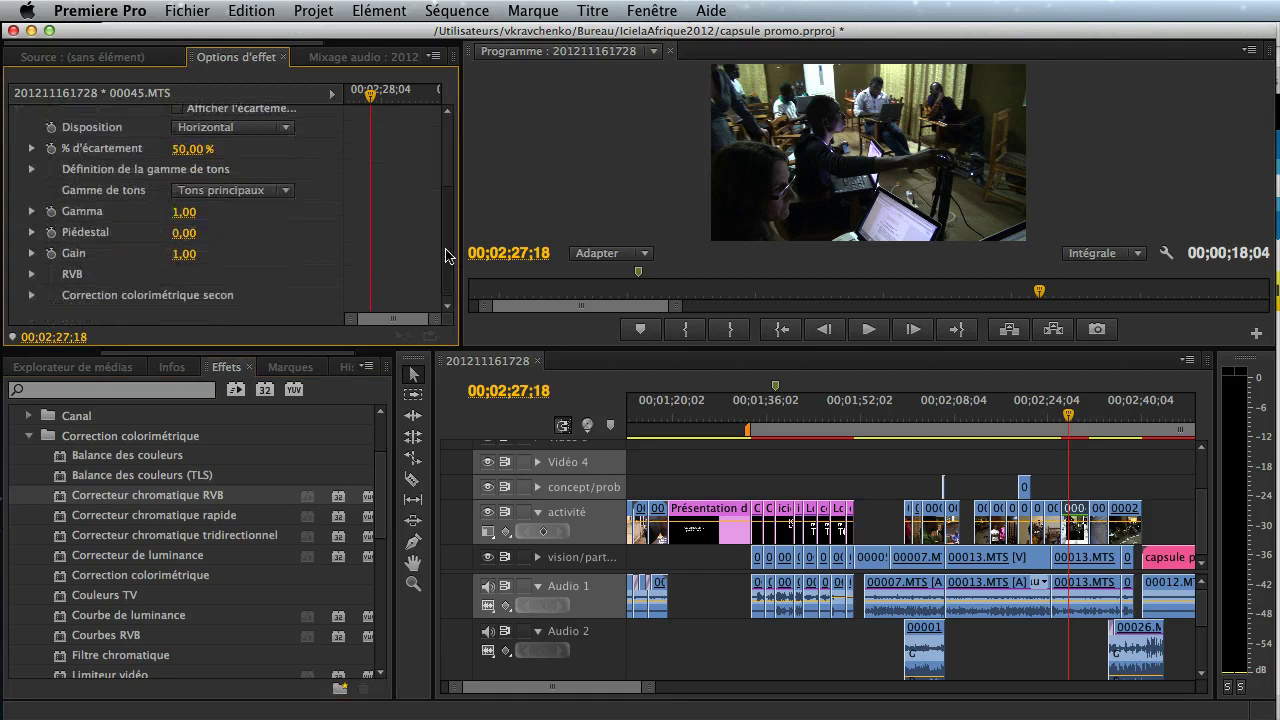
# Apply the Correcteur chromatique tridirectionnel effect to clip 00045.MTS
pyautogui.click(182, 537)
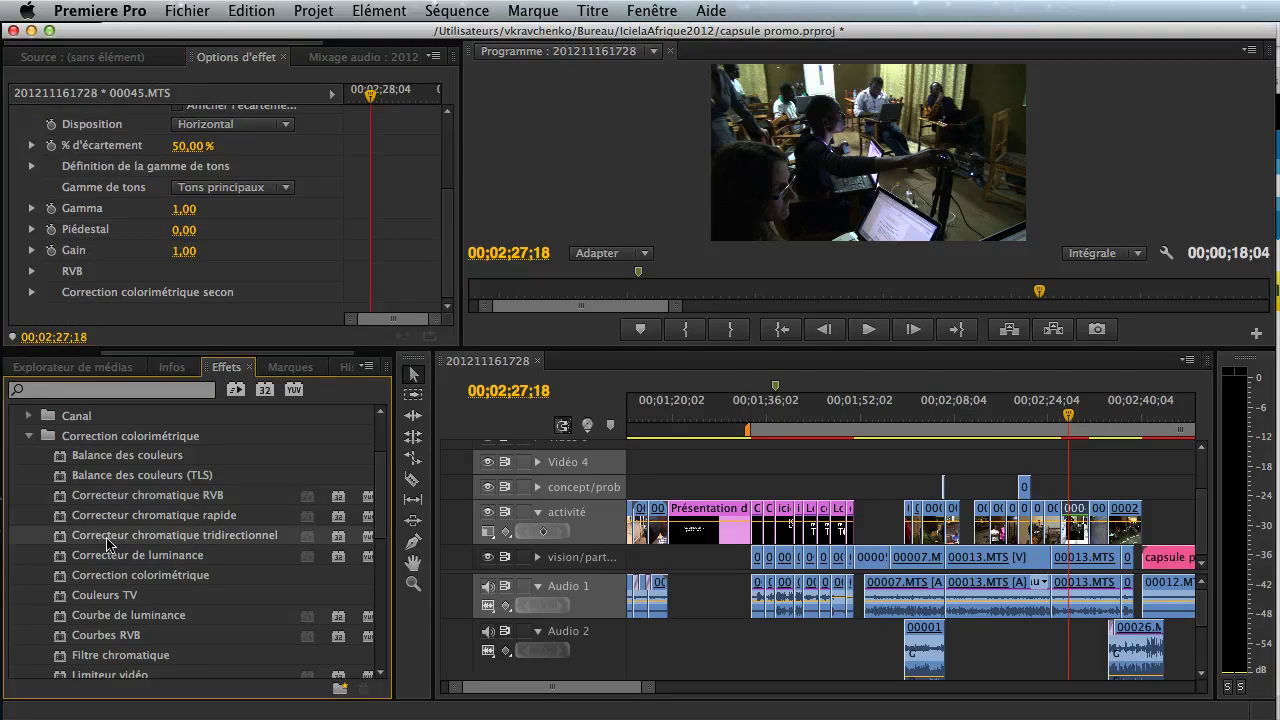
pyautogui.moveTo(56, 533); pyautogui.dragTo(1074, 518)
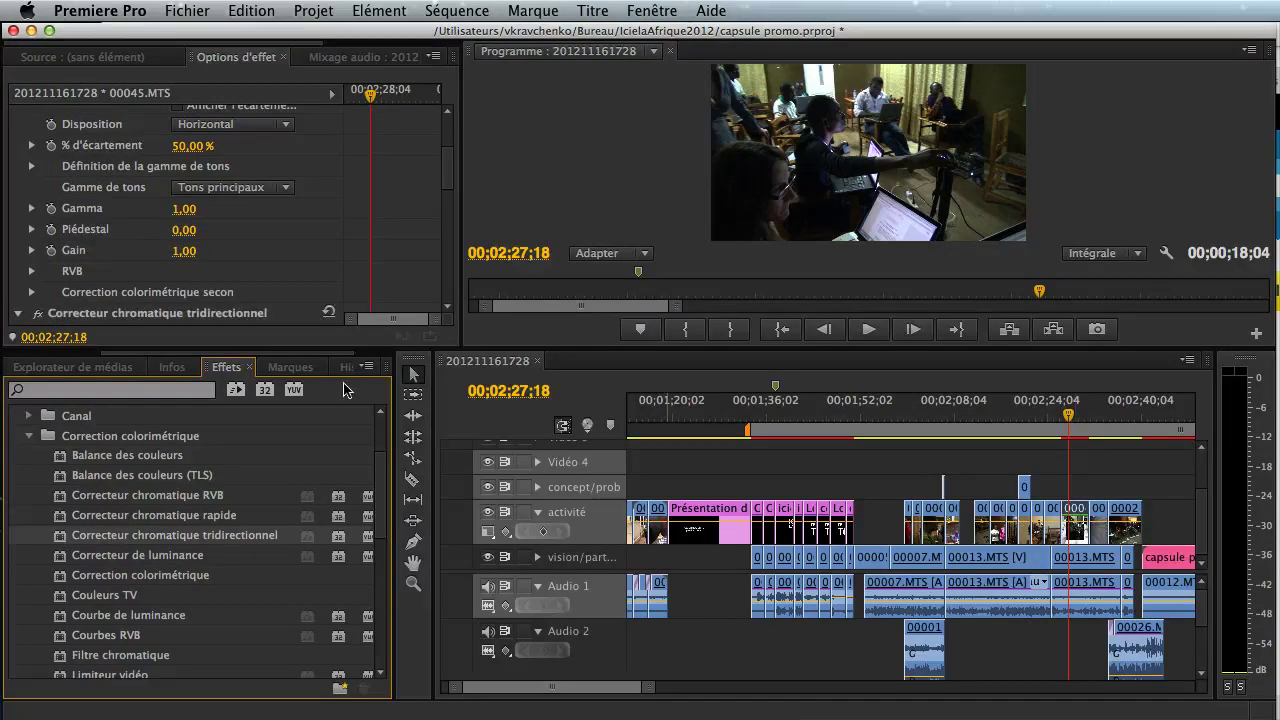
pyautogui.scroll(-10, 300, 212)
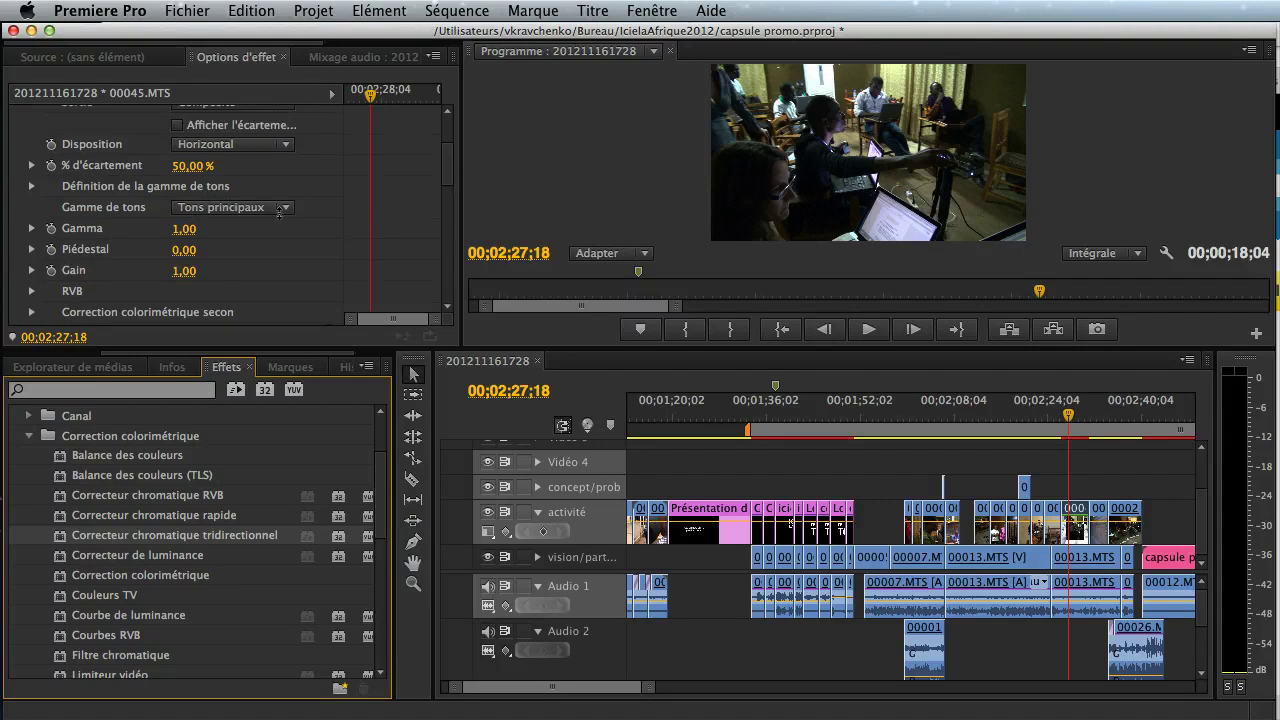
# Disable and collapse the Correcteur chromatique RVB effect, and enlarge the effect settings and monitor area to show the tridirectionnel colour wheels
pyautogui.moveTo(449, 258); pyautogui.dragTo(456, 140)
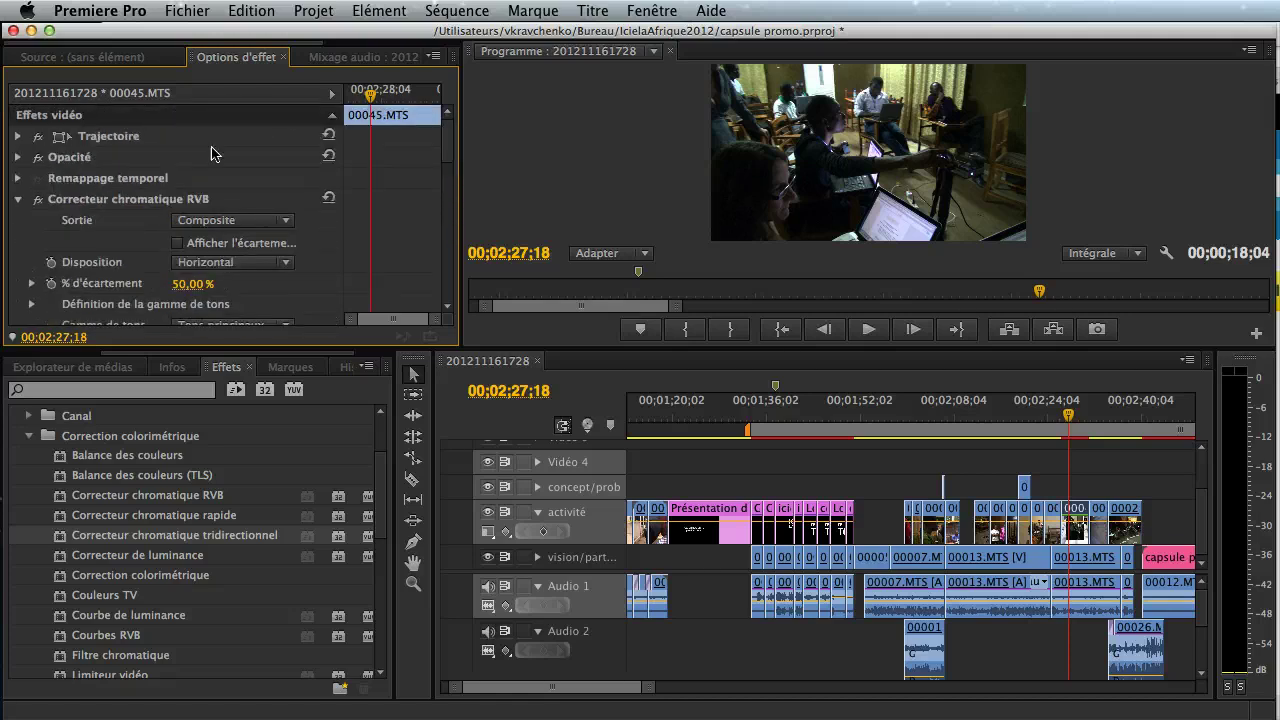
pyautogui.click(38, 199)
pyautogui.click(17, 199)
pyautogui.moveTo(446, 172); pyautogui.dragTo(446, 211)
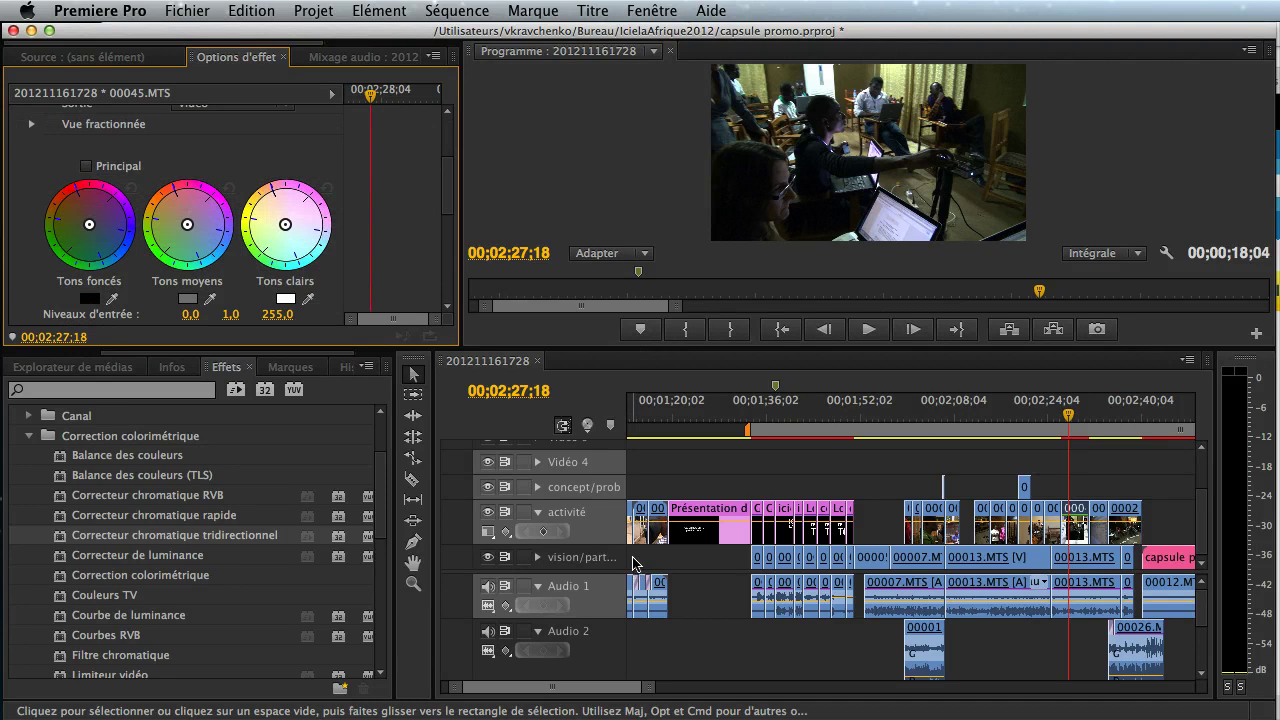
pyautogui.moveTo(600, 346); pyautogui.dragTo(600, 662)
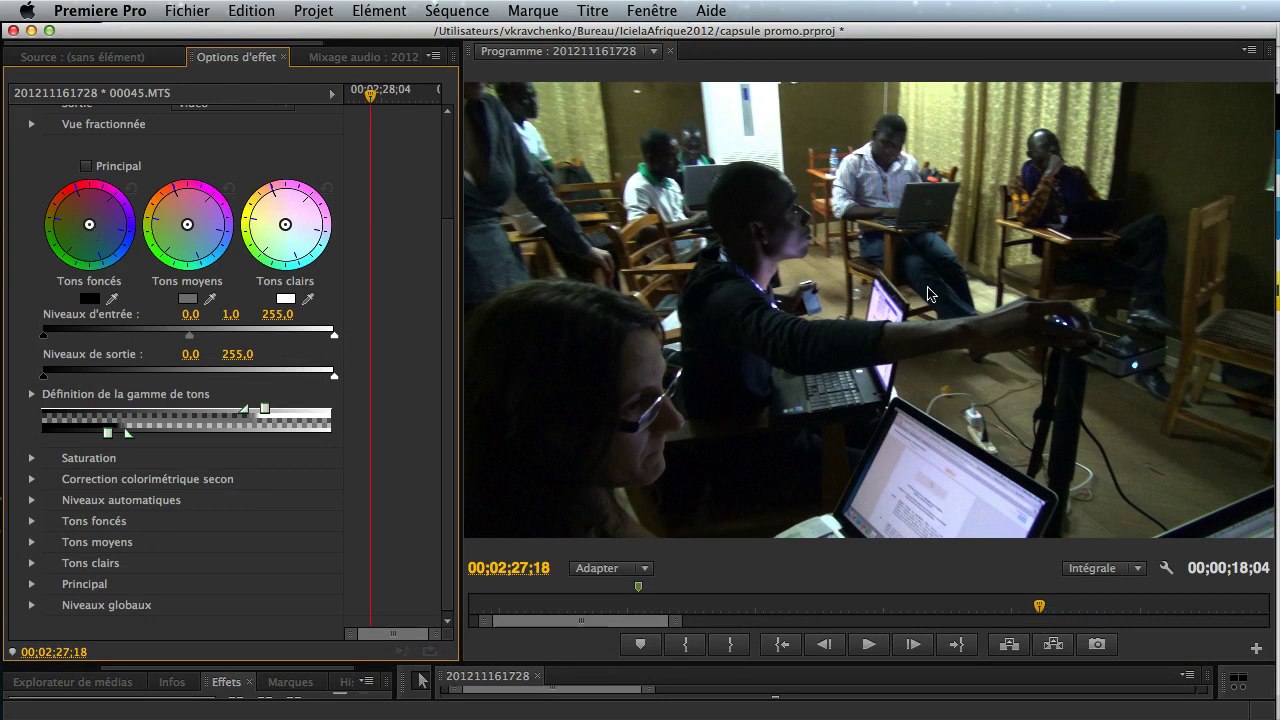
# Shift the Tons foncés colour wheel slightly toward blue and the Tons moyens wheel toward orange-red
pyautogui.moveTo(92, 228)
pyautogui.mouseDown()
pyautogui.moveTo(90, 265)
pyautogui.moveTo(90, 240)
pyautogui.mouseUp()
pyautogui.moveTo(85, 240); pyautogui.dragTo(96, 230)
pyautogui.moveTo(187, 226)
pyautogui.mouseDown()
pyautogui.moveTo(220, 212)
pyautogui.moveTo(162, 218)
pyautogui.moveTo(195, 216)
pyautogui.mouseUp()
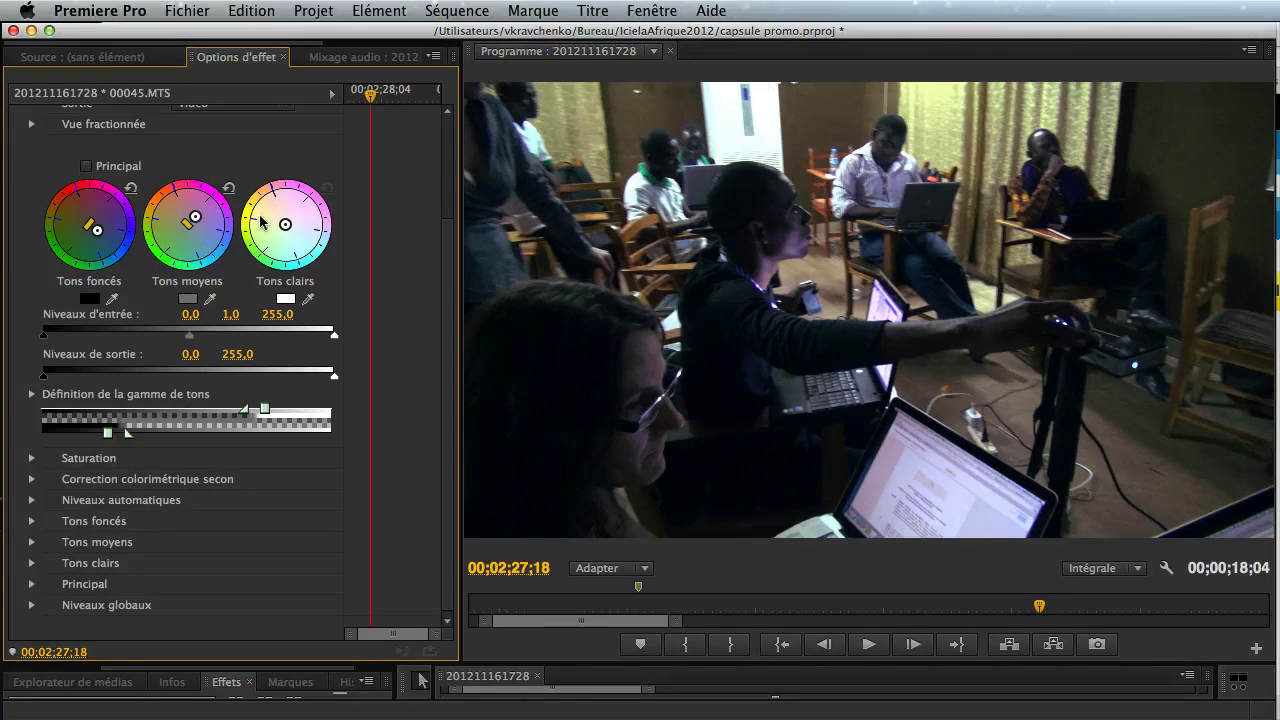
pyautogui.moveTo(195, 217); pyautogui.dragTo(176, 218)
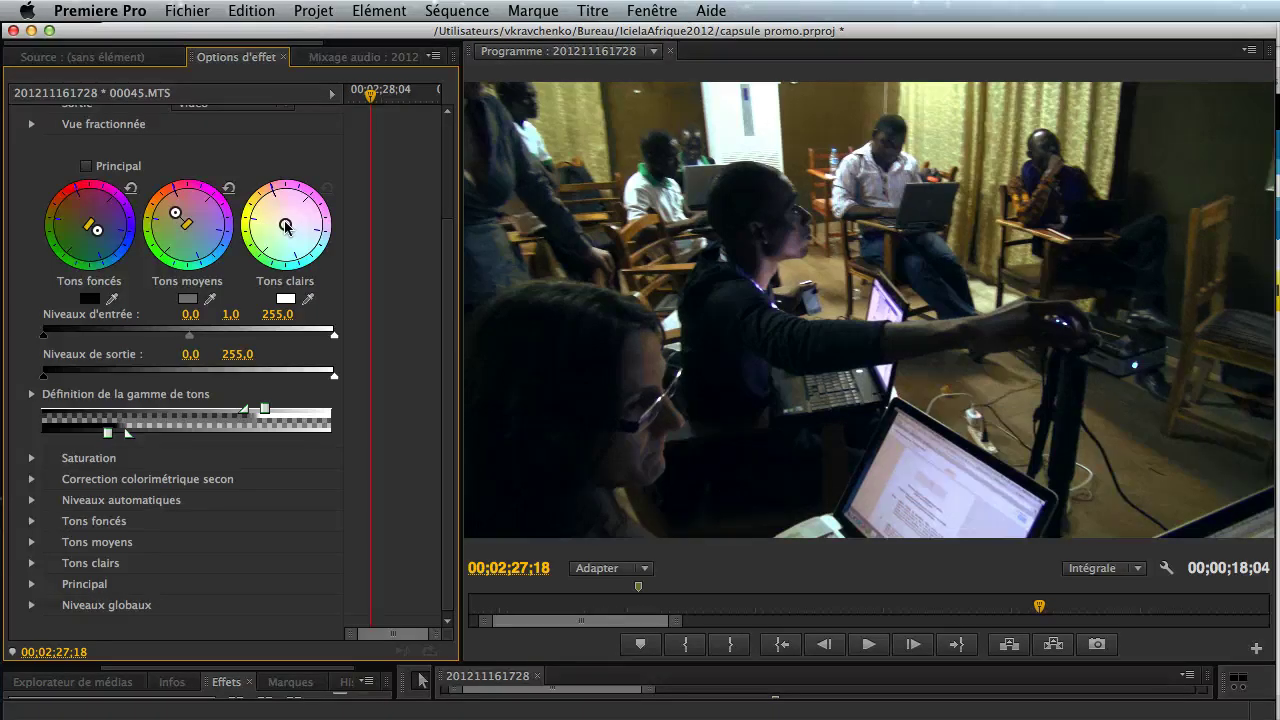
# Try shifting the Tons clairs wheel toward cyan-blue, undo it, and try sampling the bright laptop screen as the highlight reference
pyautogui.moveTo(285, 226)
pyautogui.mouseDown()
pyautogui.moveTo(273, 215)
pyautogui.moveTo(281, 253)
pyautogui.moveTo(300, 240)
pyautogui.moveTo(275, 225)
pyautogui.moveTo(300, 252)
pyautogui.mouseUp()
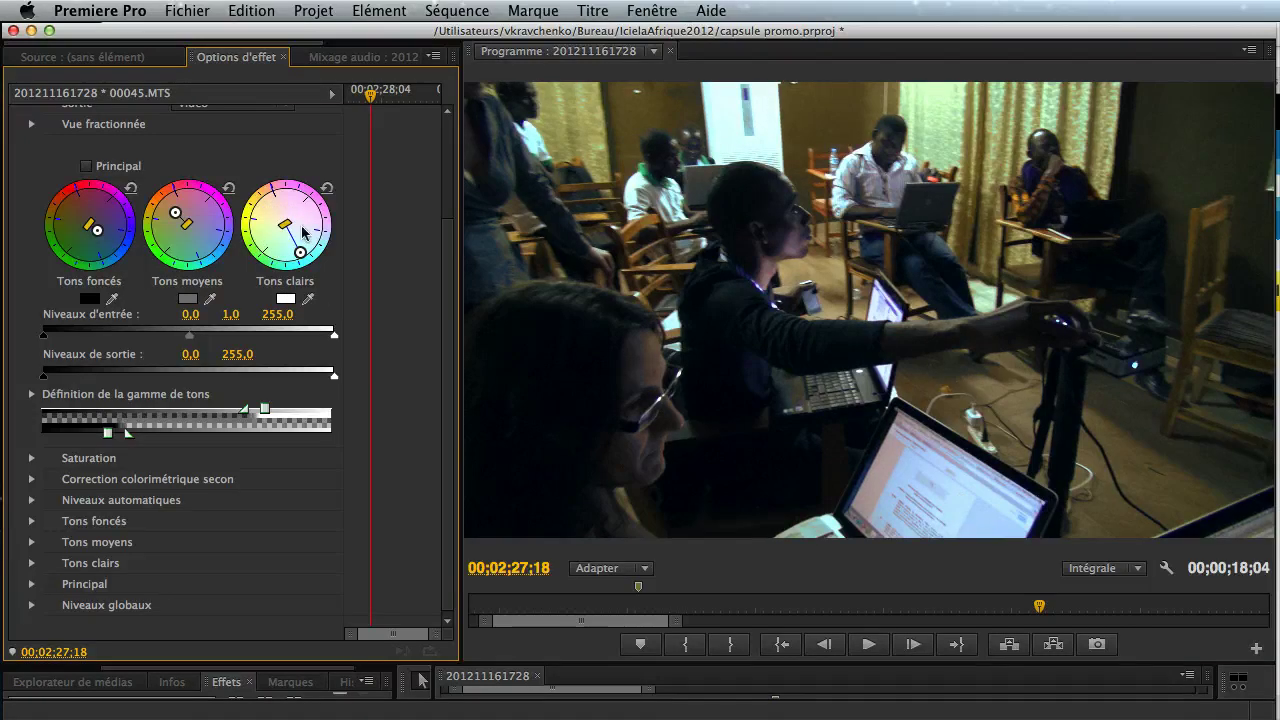
pyautogui.press('super+z')
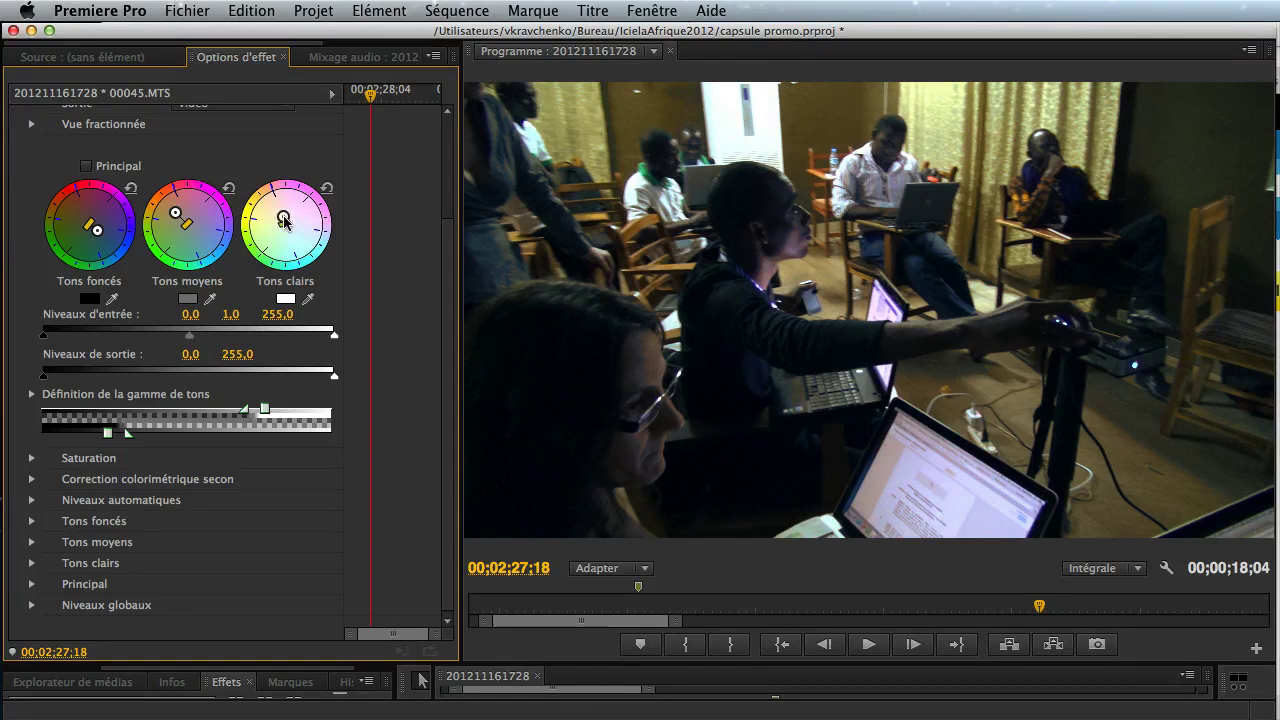
pyautogui.moveTo(276, 210); pyautogui.dragTo(267, 202)
pyautogui.click(313, 292)
pyautogui.click(950, 504)
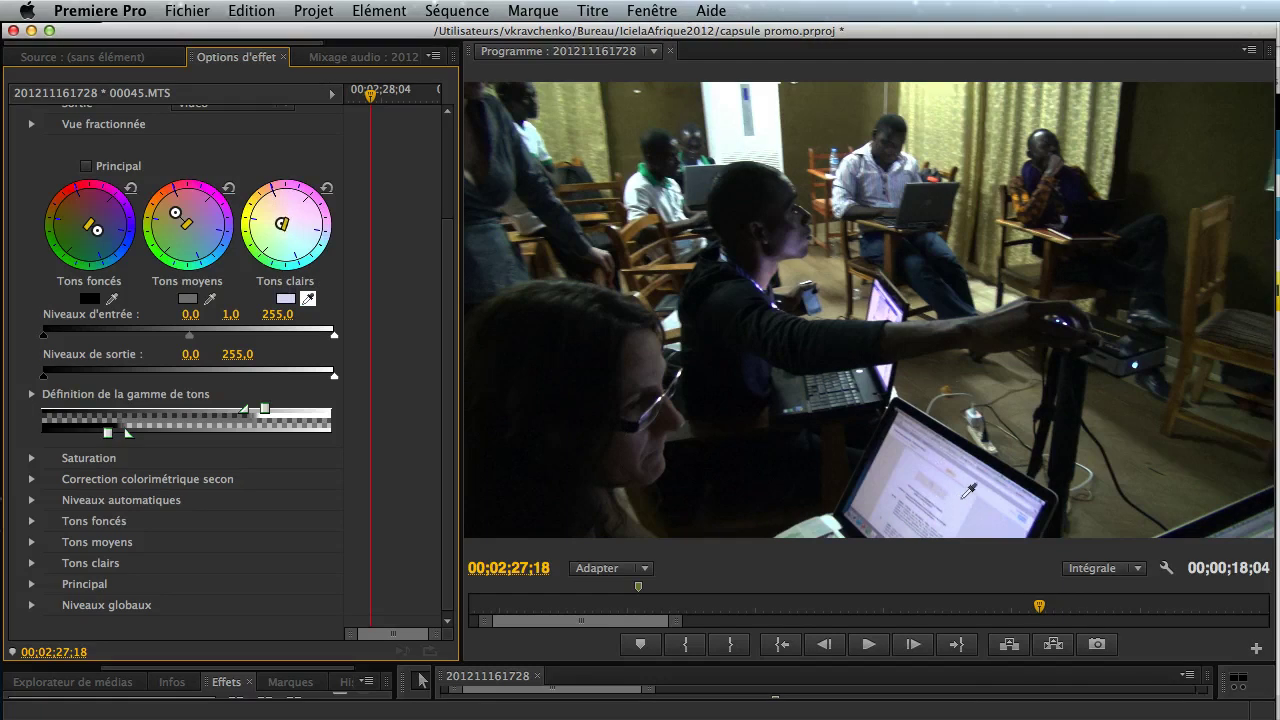
# Rebalance the Tons clairs by sampling the white shirt of the seated man beside the whiteboard as the highlight reference
pyautogui.moveTo(290, 226); pyautogui.dragTo(299, 229)
pyautogui.click(308, 298)
pyautogui.moveTo(307, 299); pyautogui.dragTo(640, 186)
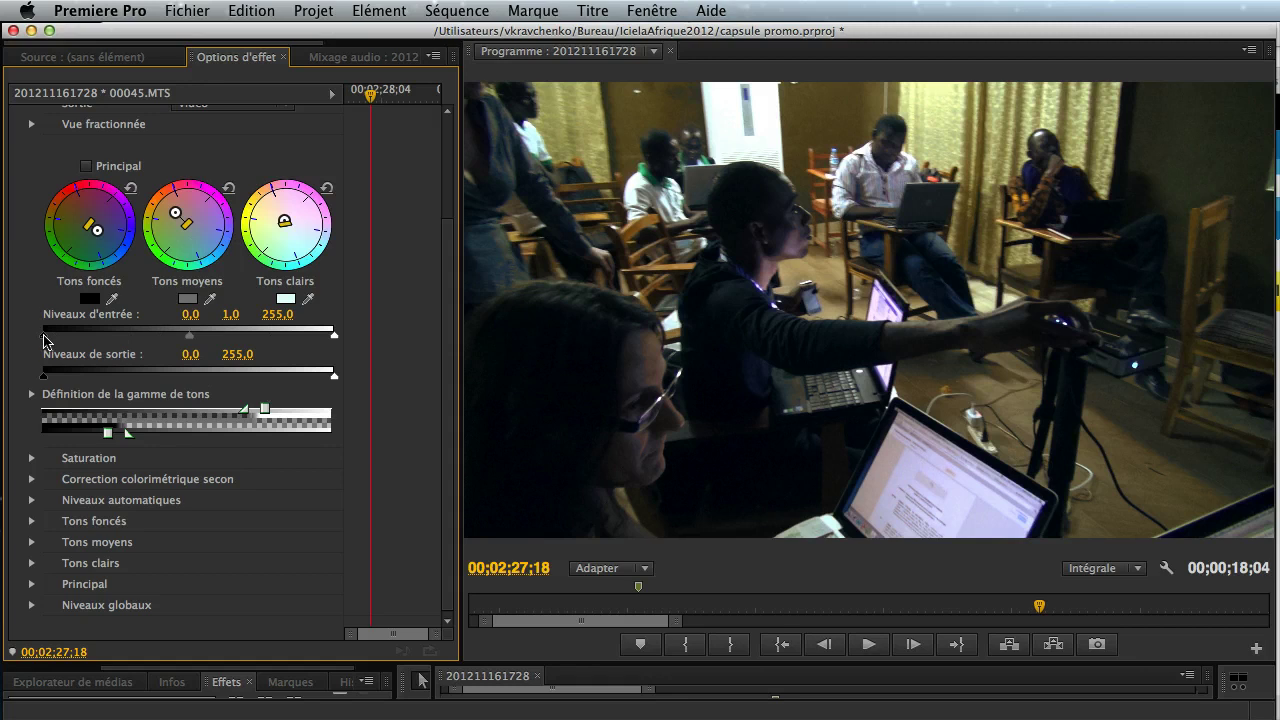
# Set the tridirectionnel effect's Niveaux d'entrée to 22,8 for black and 216,4 for white
pyautogui.moveTo(43, 335); pyautogui.dragTo(69, 335)
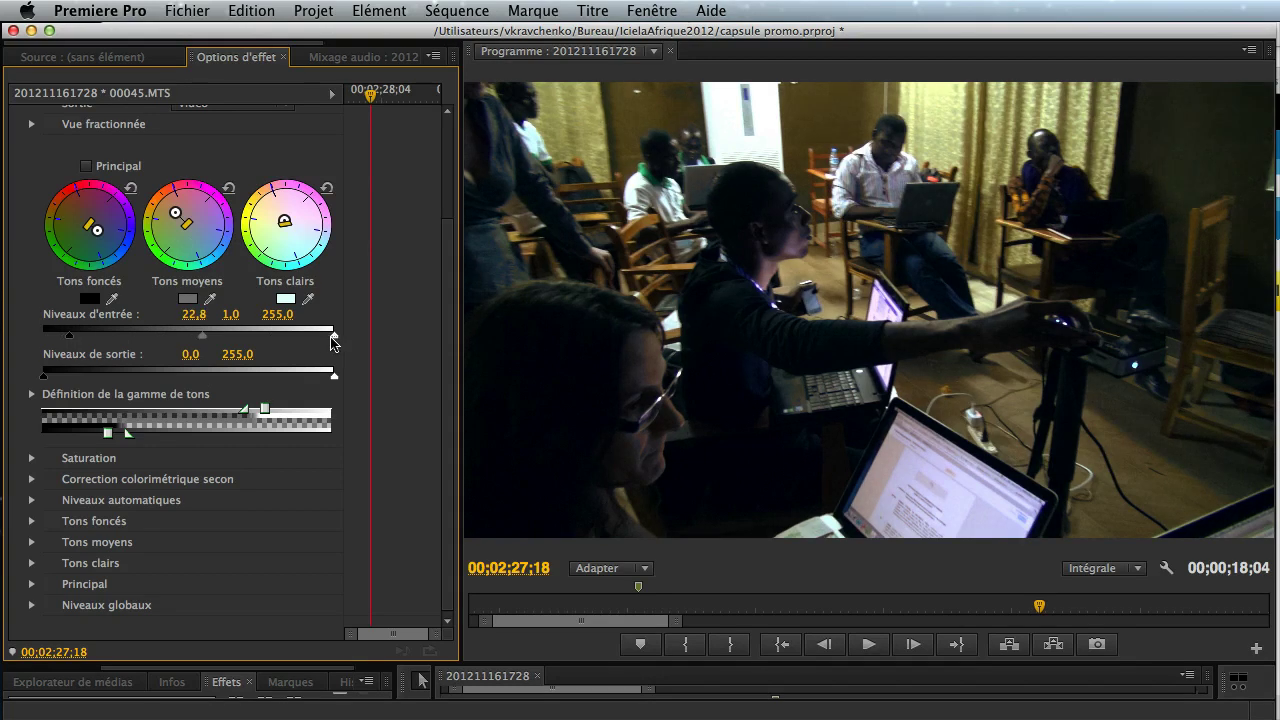
pyautogui.moveTo(333, 335); pyautogui.dragTo(296, 339)
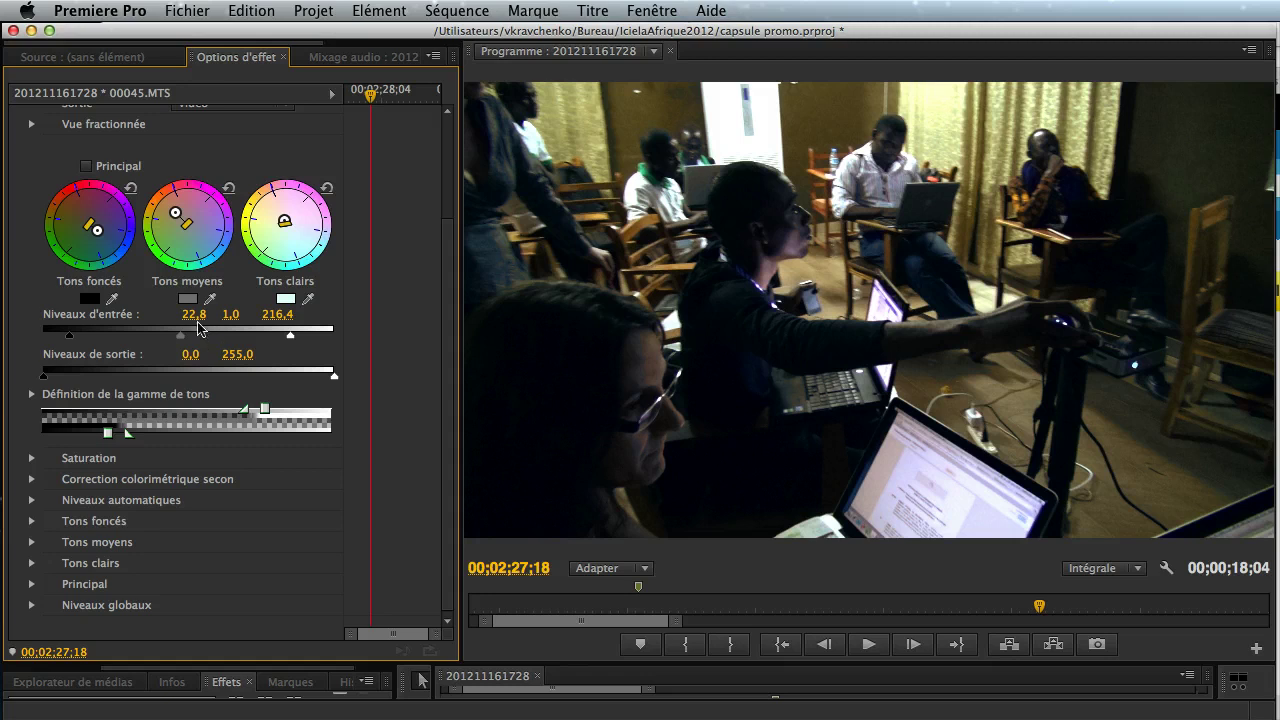
pyautogui.moveTo(455, 410); pyautogui.dragTo(448, 298)
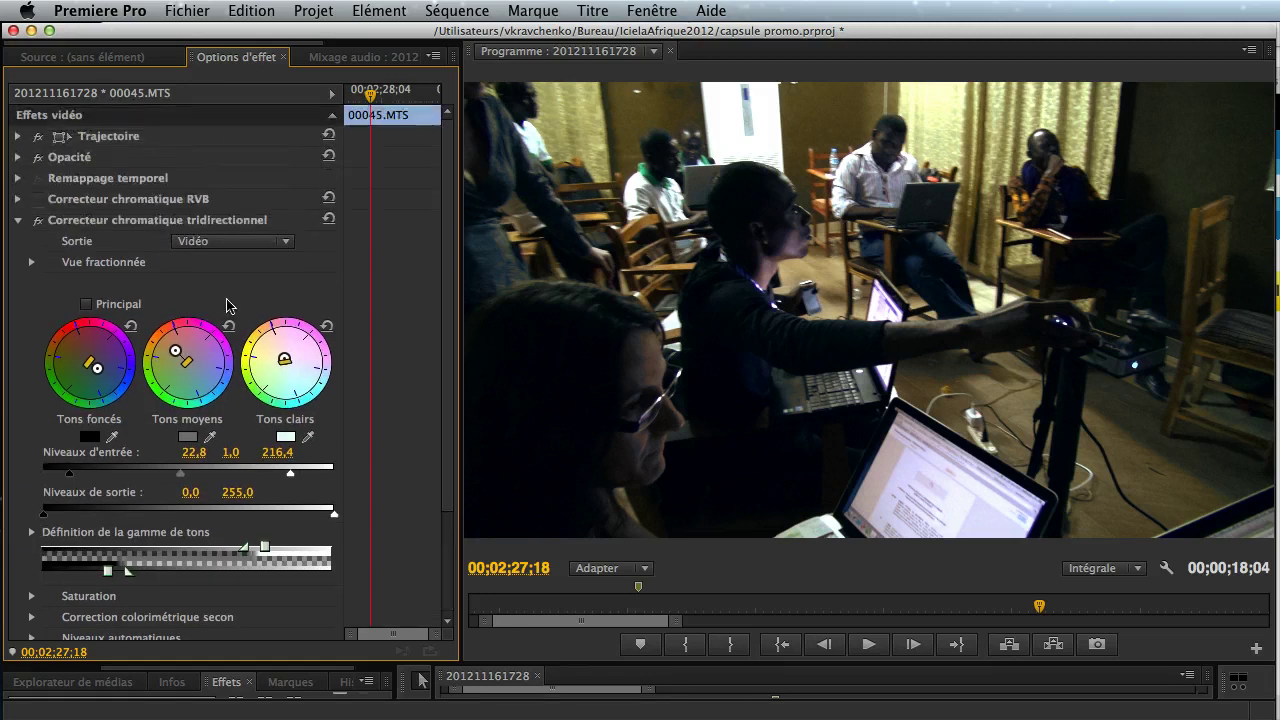